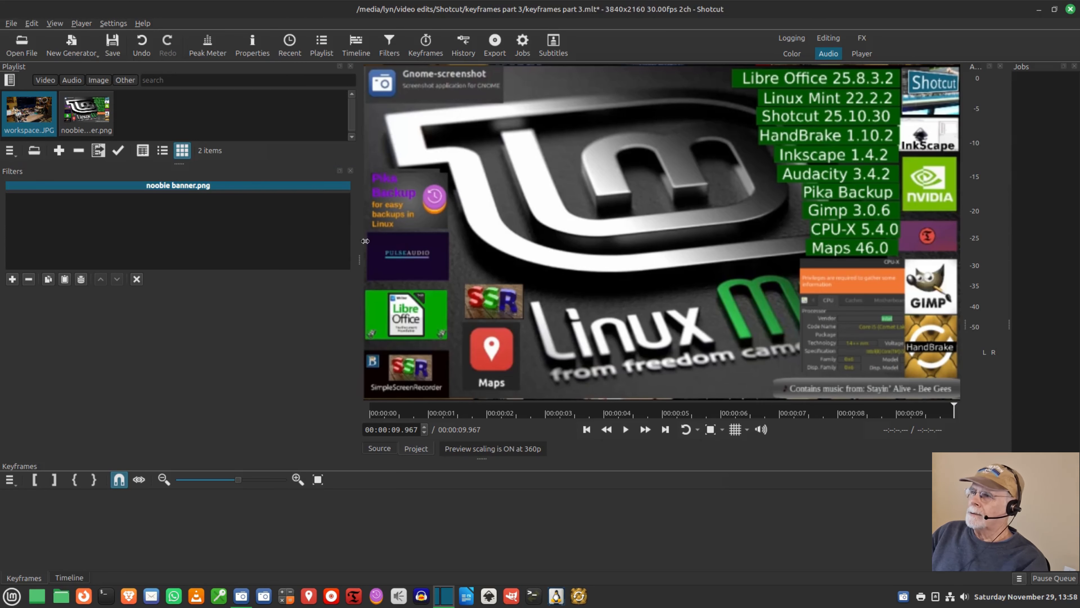
Add a Size, Position & Rotate filter to the noobie banner.png clip and apply its Bottom Left preset.
left_click(72, 578)
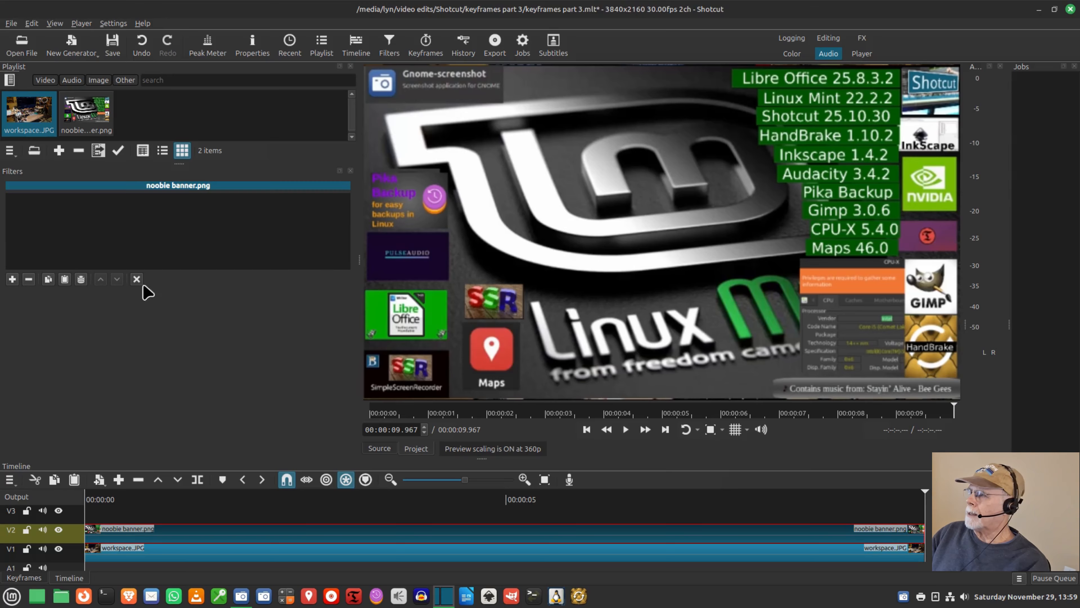
left_click(12, 280)
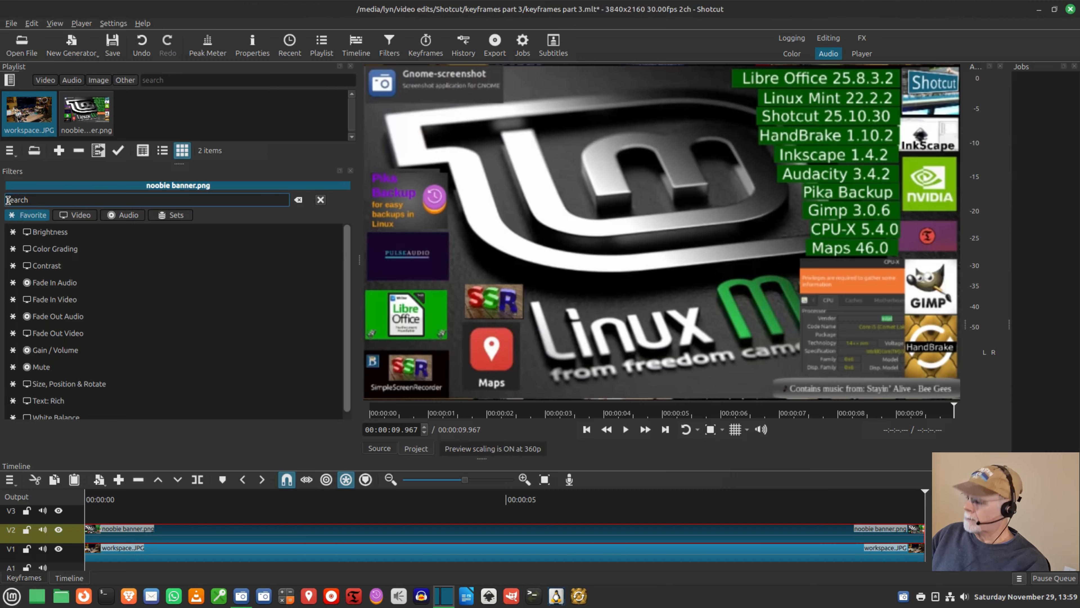
type("s")
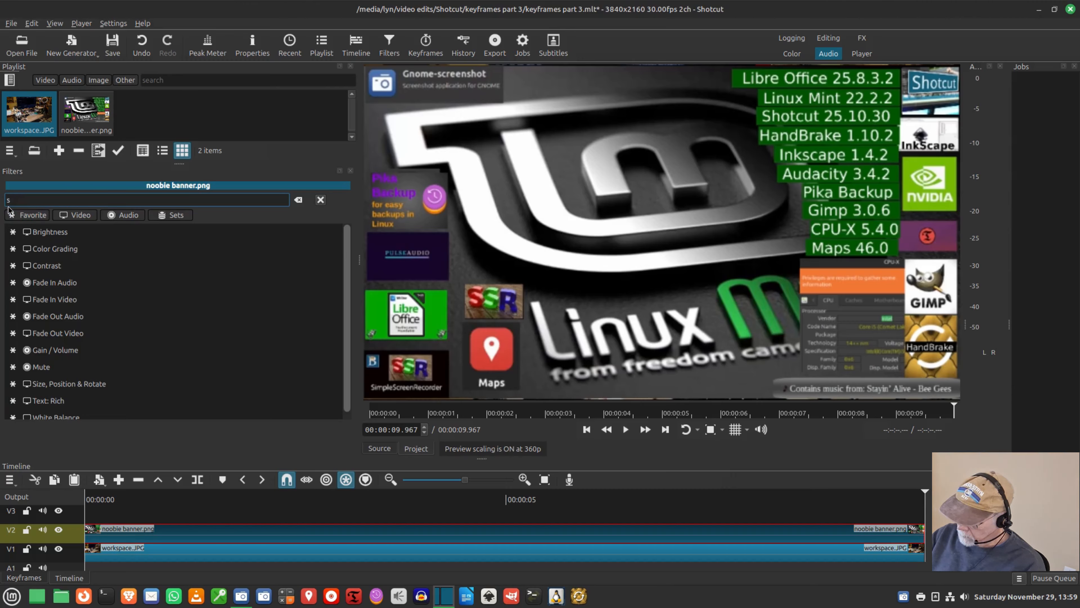
type("ize")
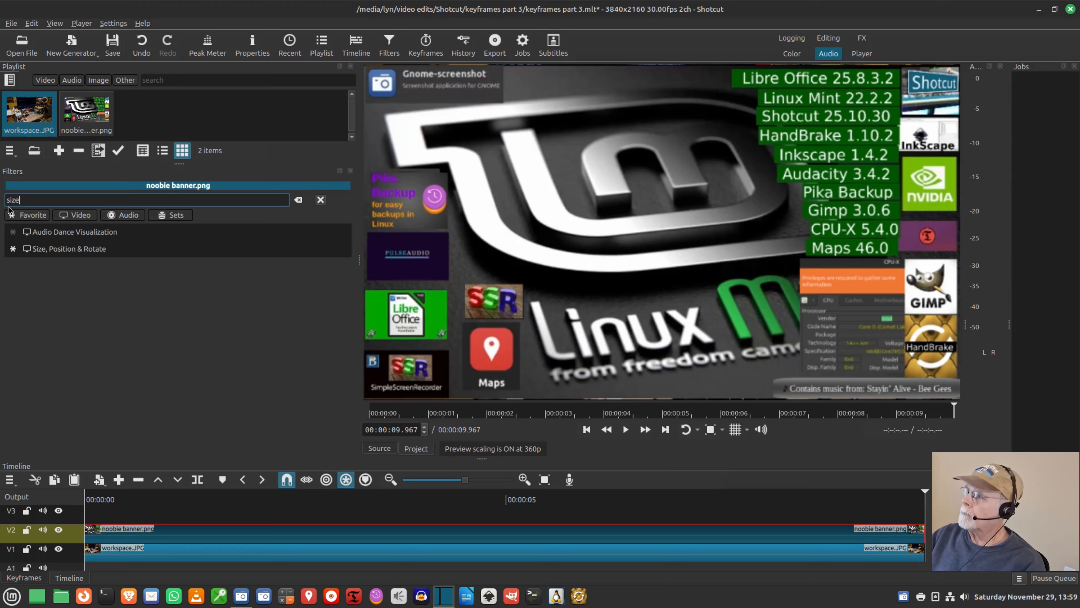
left_click(55, 254)
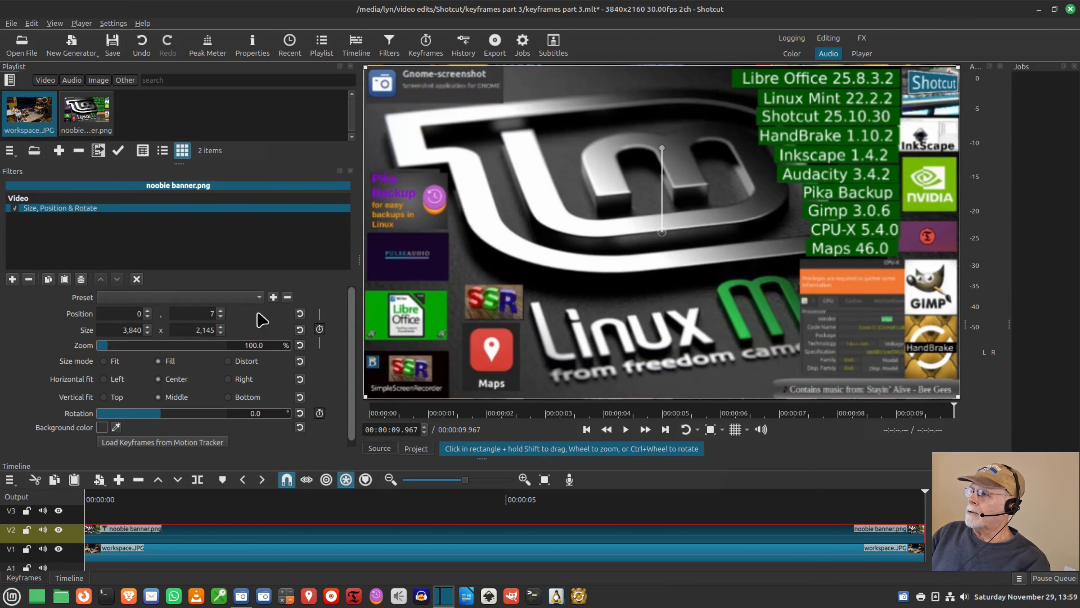
left_click(257, 299)
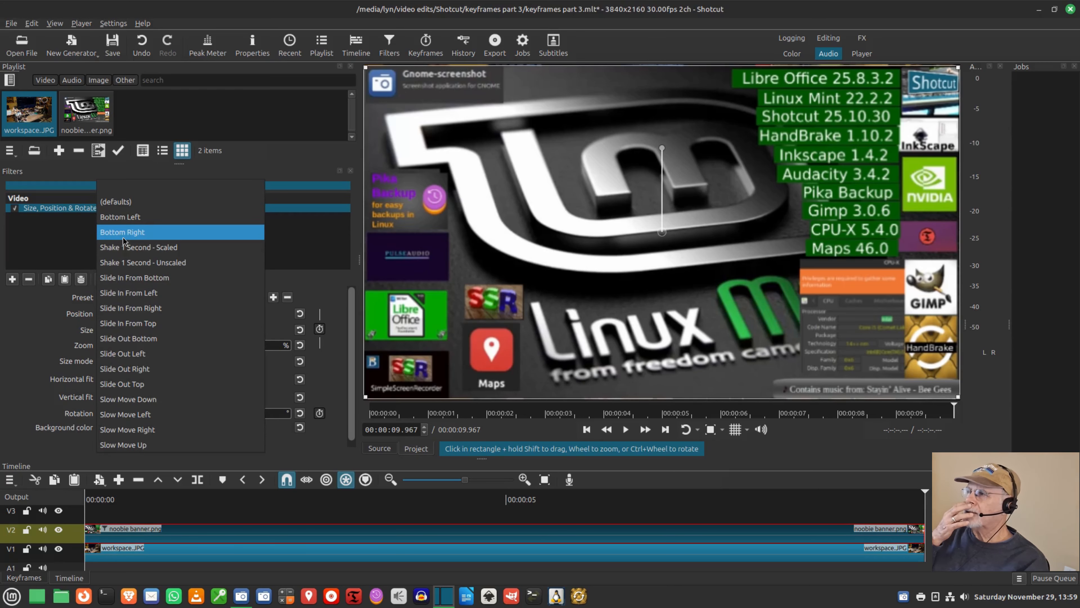
left_click(127, 217)
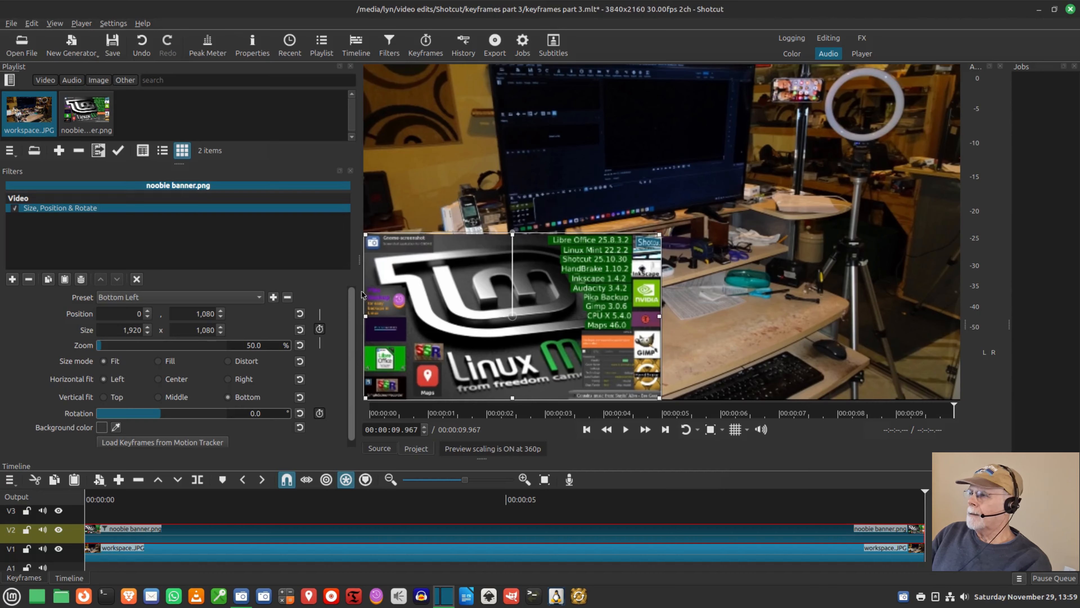
Enable keyframes for the filter's rotation and add a 90° rotation keyframe at 00:00:01.500.
left_click(319, 329)
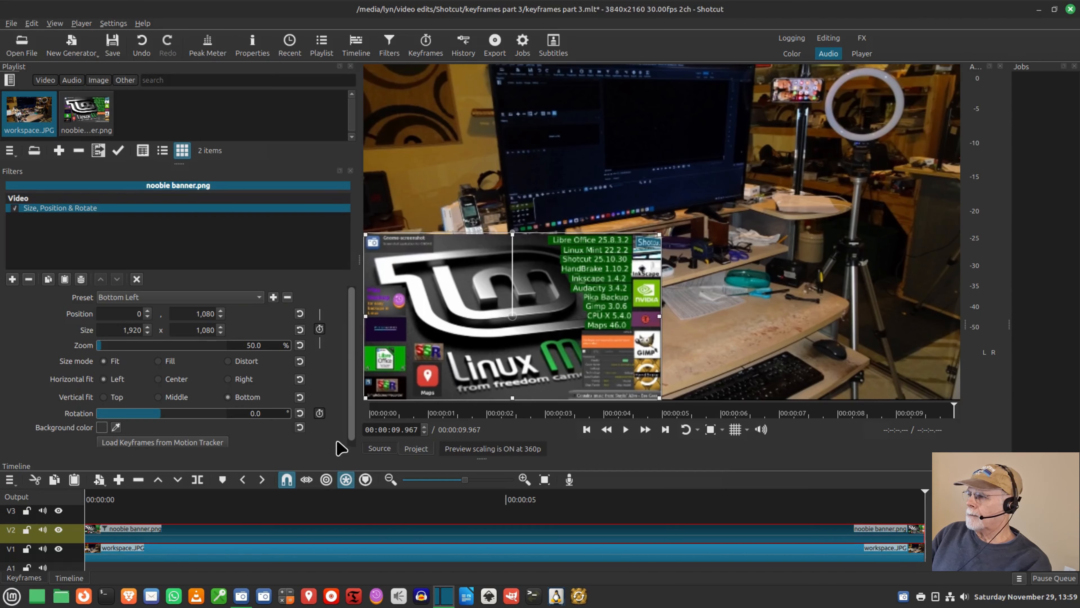
left_click(319, 413)
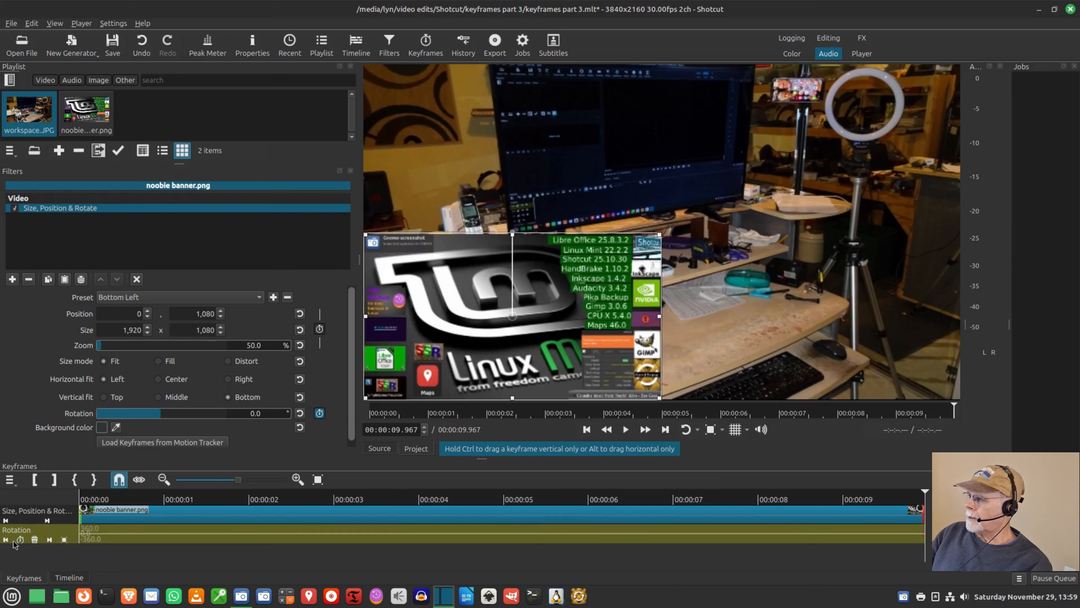
left_click(208, 540)
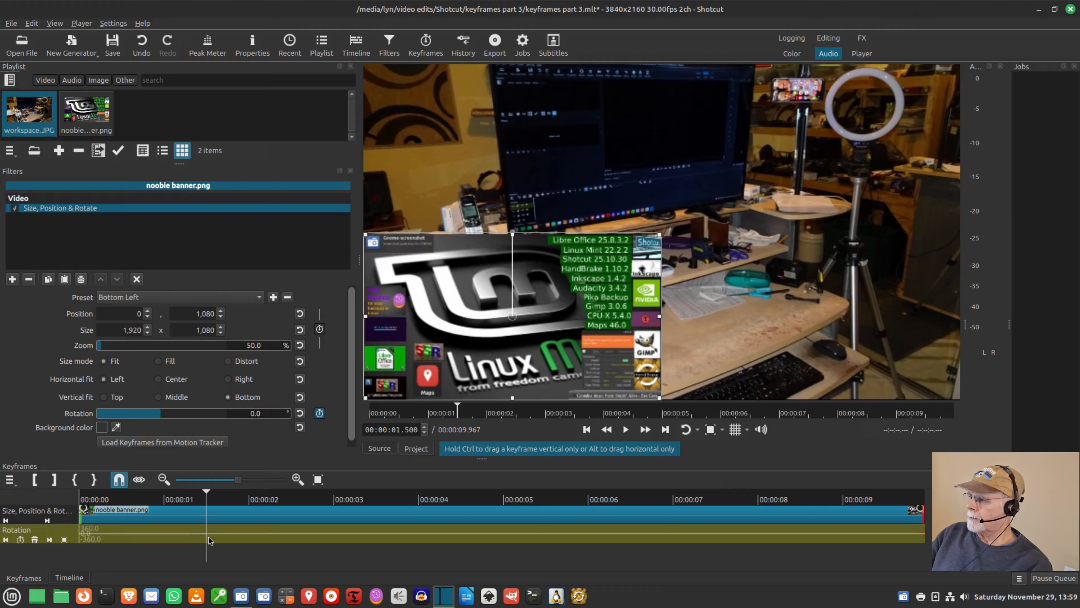
left_click(20, 539)
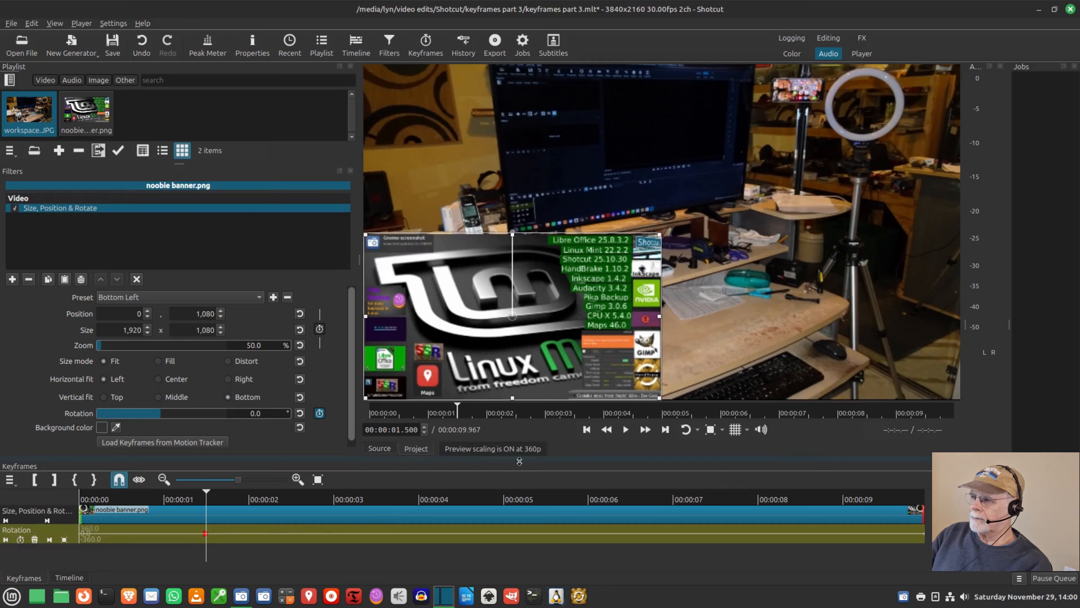
double_click(257, 413)
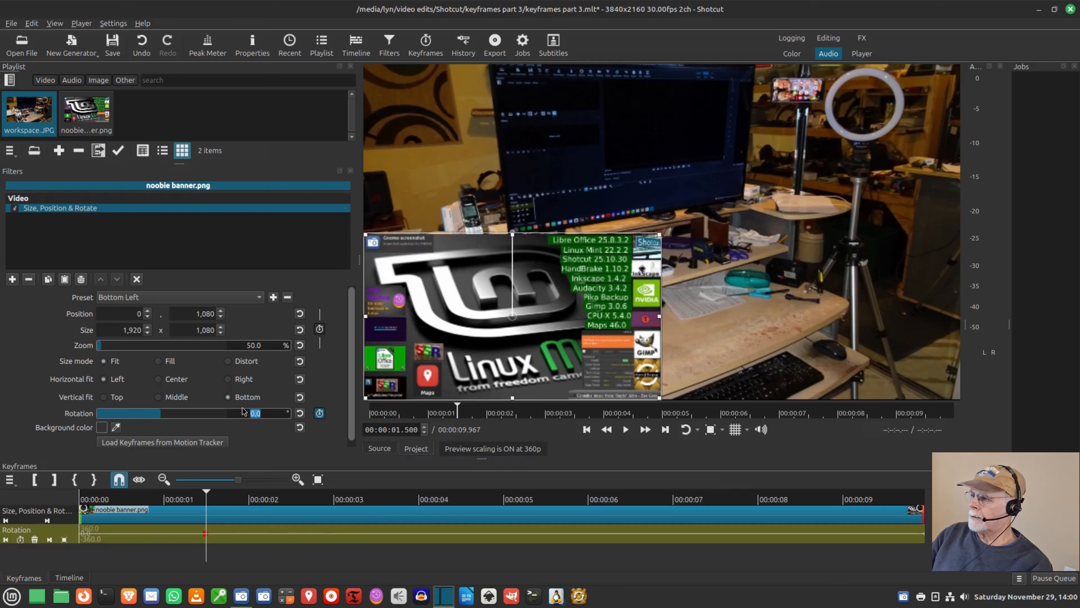
type("90")
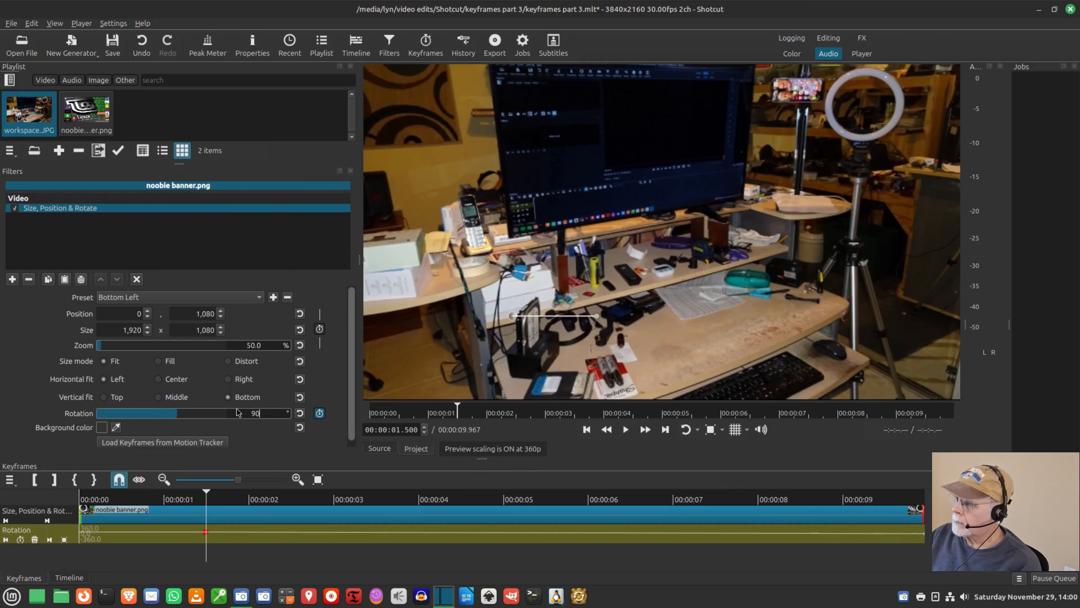
Add a second rotation keyframe of -180° at 00:00:02.800.
left_click(318, 535)
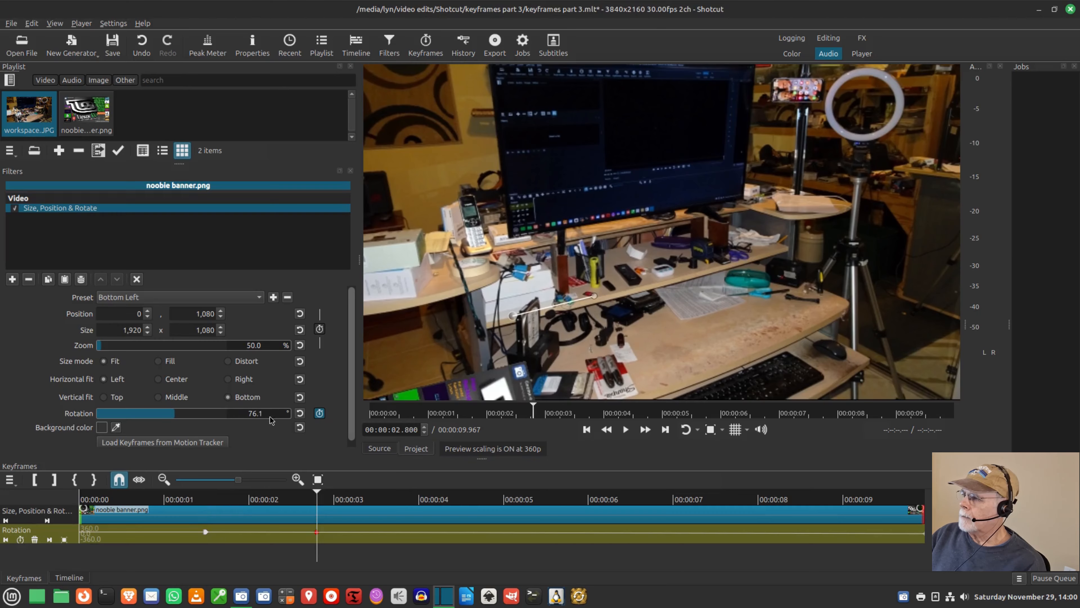
left_click_drag(272, 416, 244, 412)
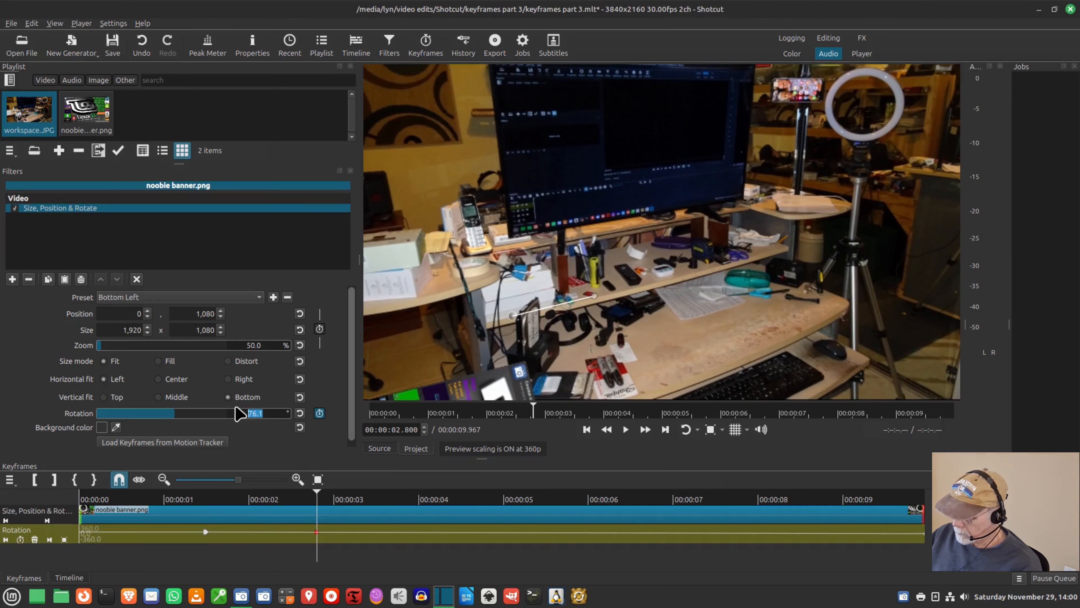
type("-180")
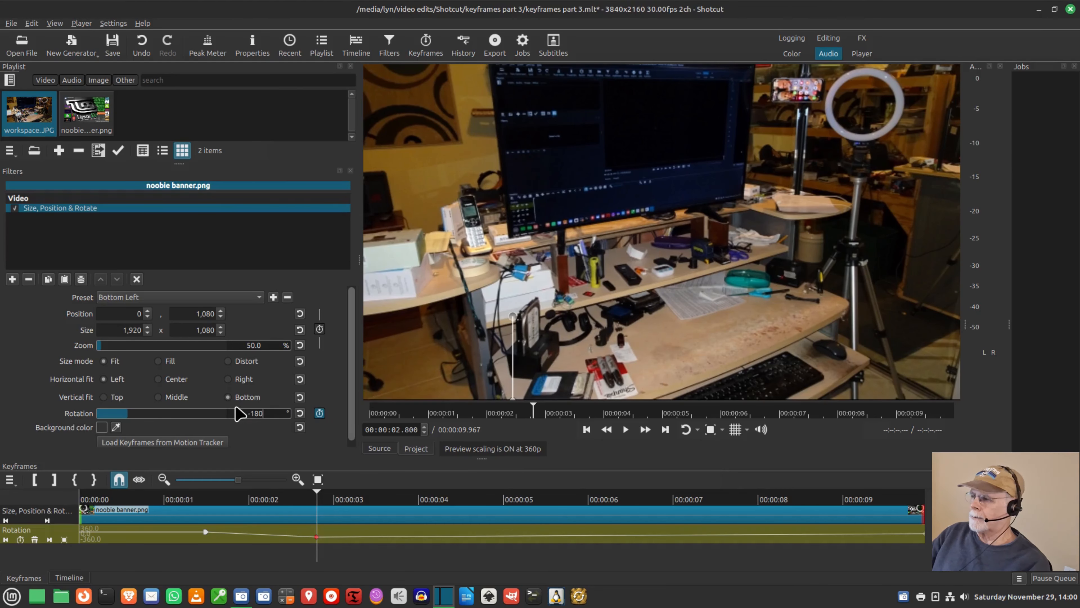
key("Return")
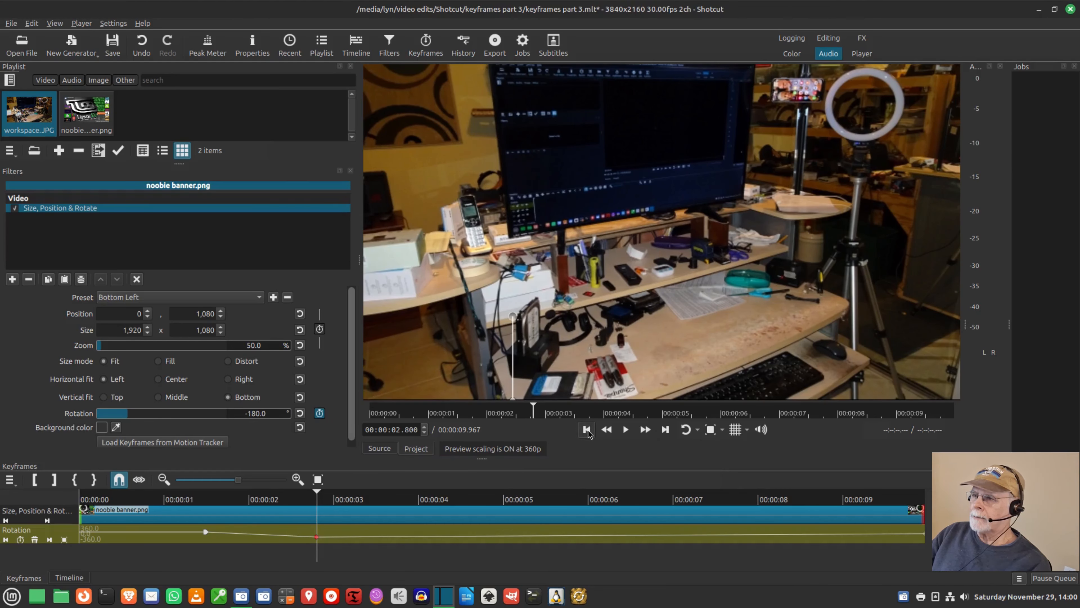
Return to the project's start in the timeline, deselect the filter and play the rotation animation through.
left_click(587, 429)
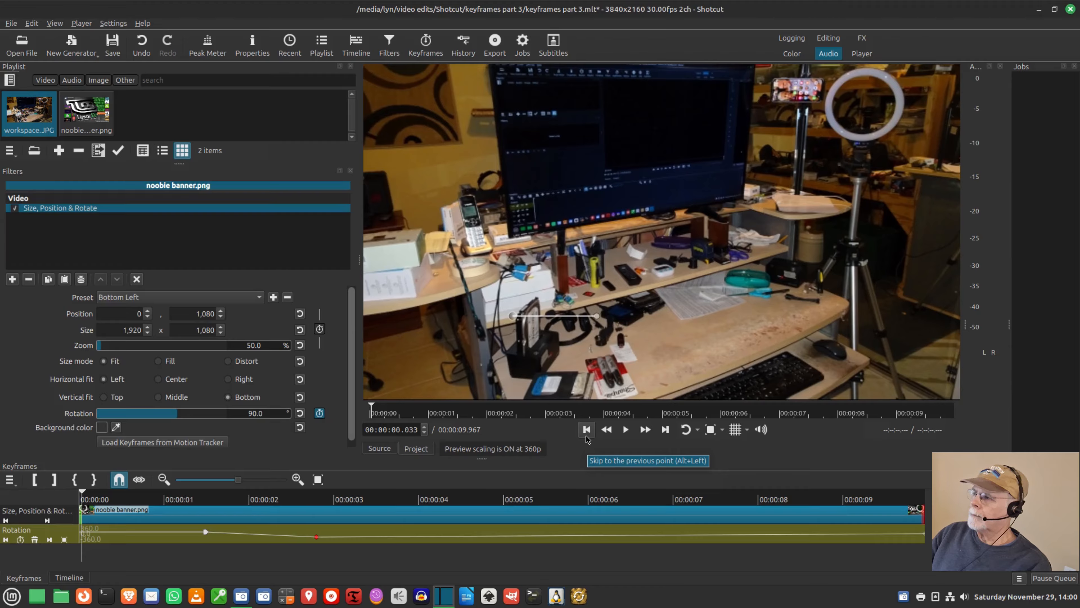
left_click(69, 578)
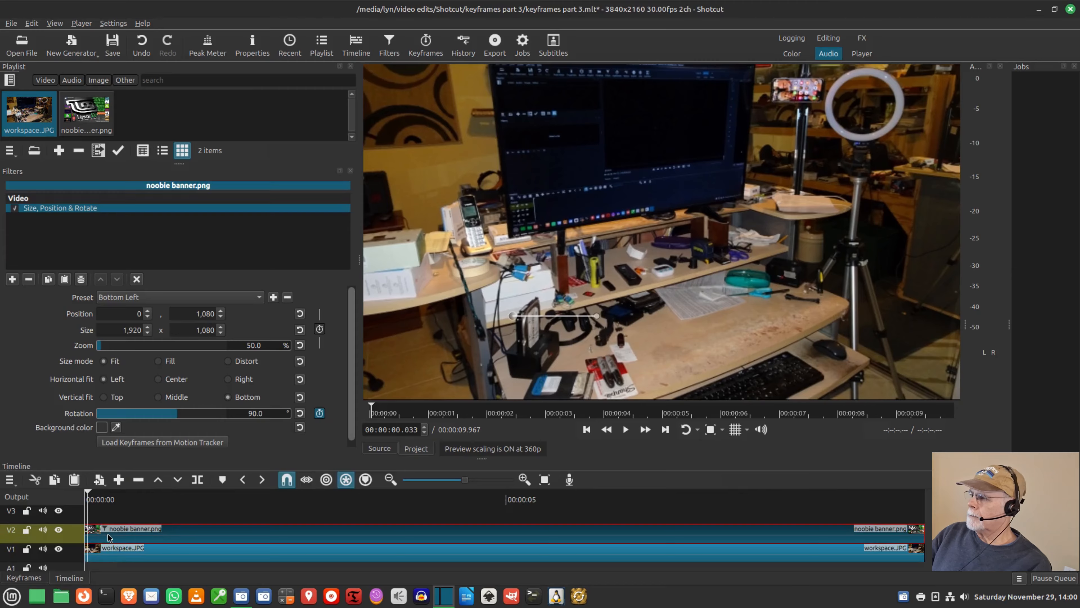
left_click(588, 431)
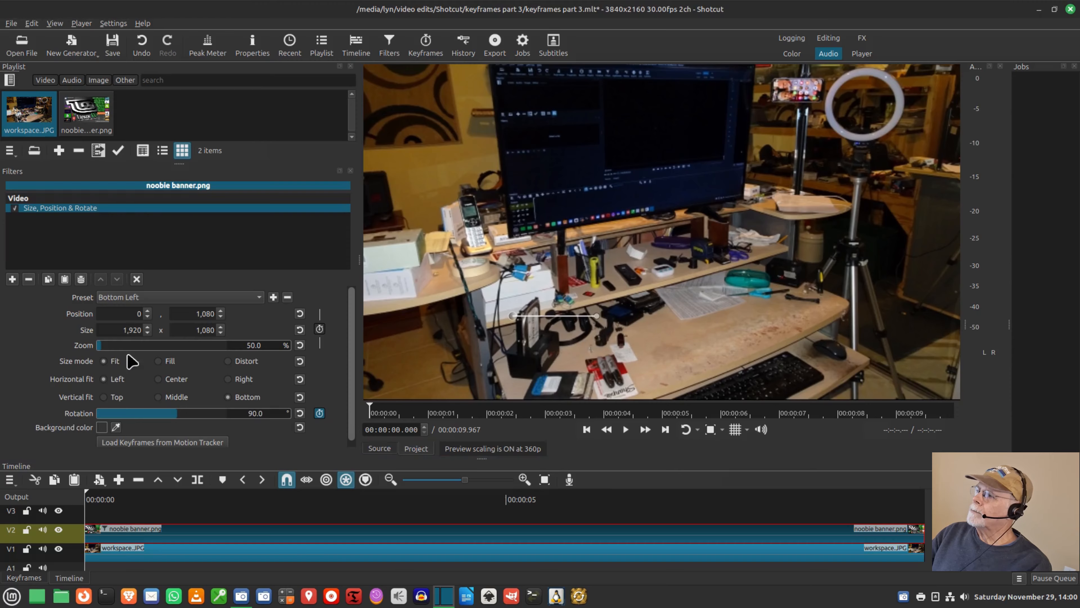
left_click(137, 280)
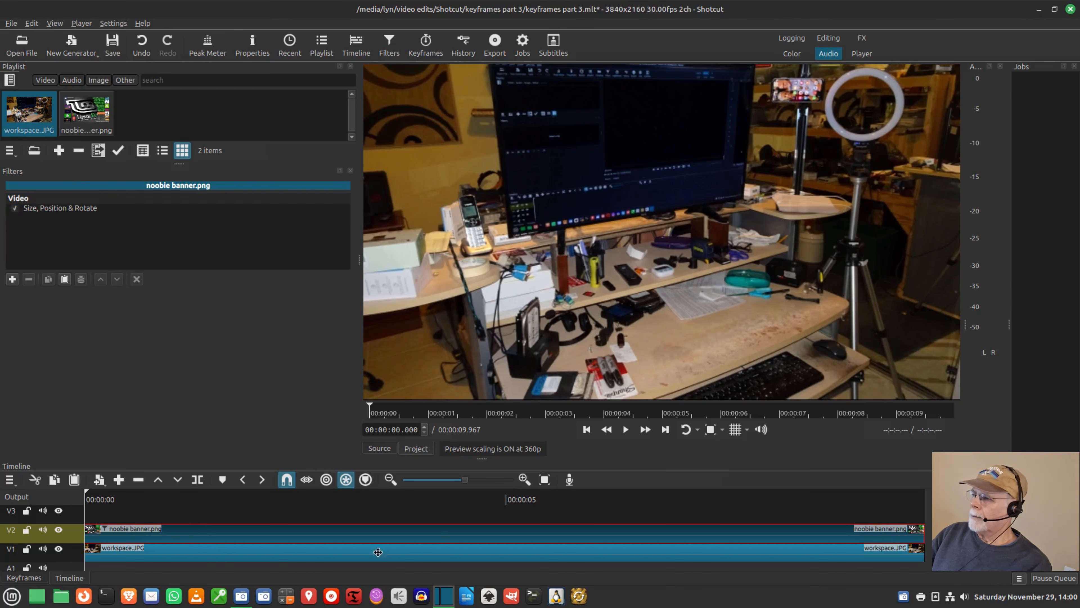
left_click(626, 430)
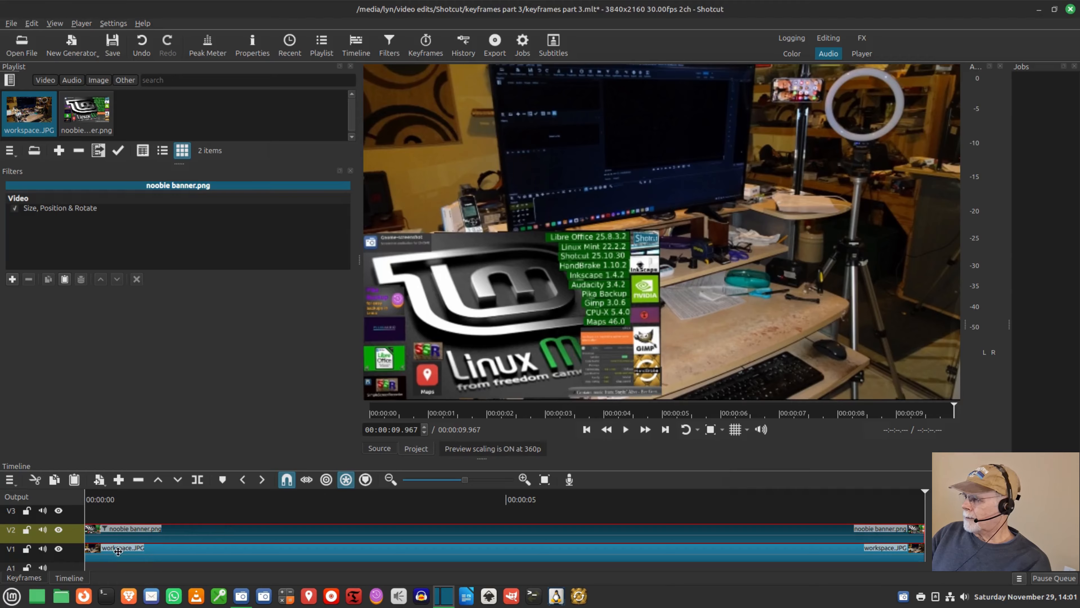
Reopen the banner's Size, Position & Rotate keyframes and examine the two rotation keyframes at their playhead positions.
left_click(23, 578)
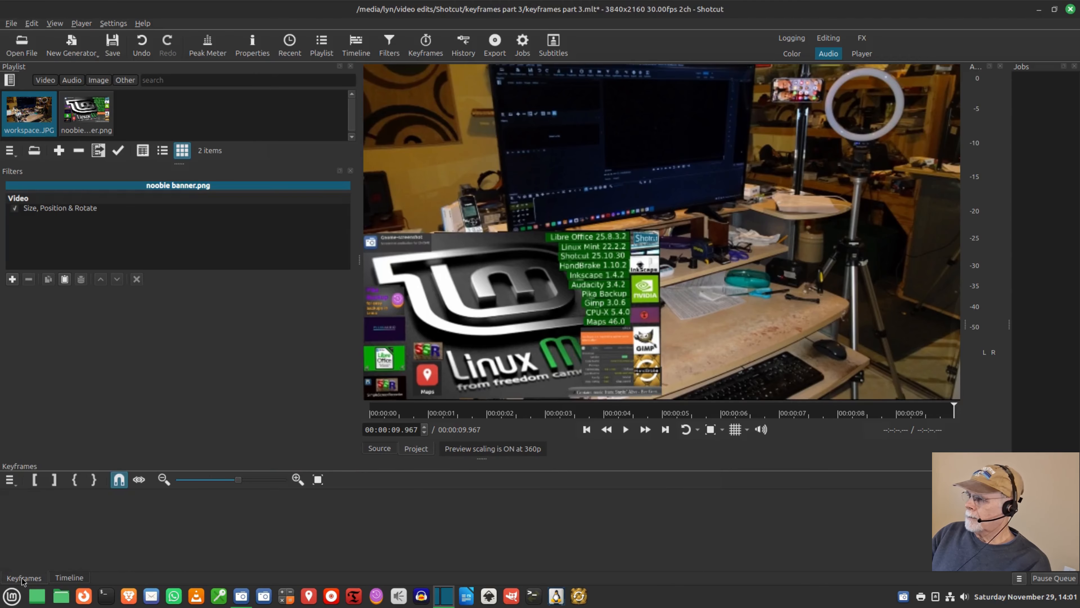
left_click(61, 208)
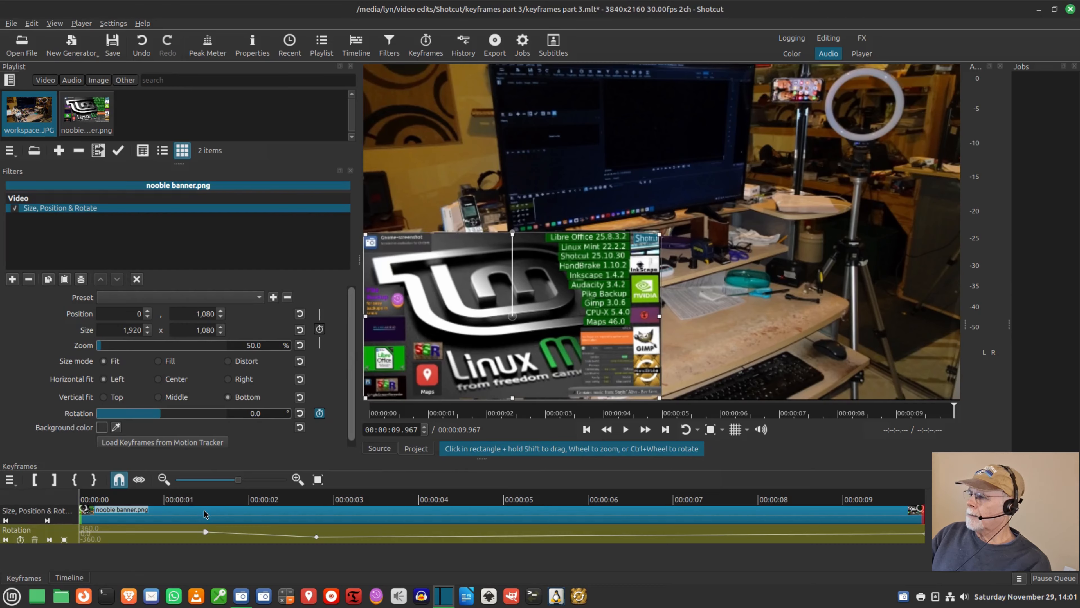
left_click(204, 513)
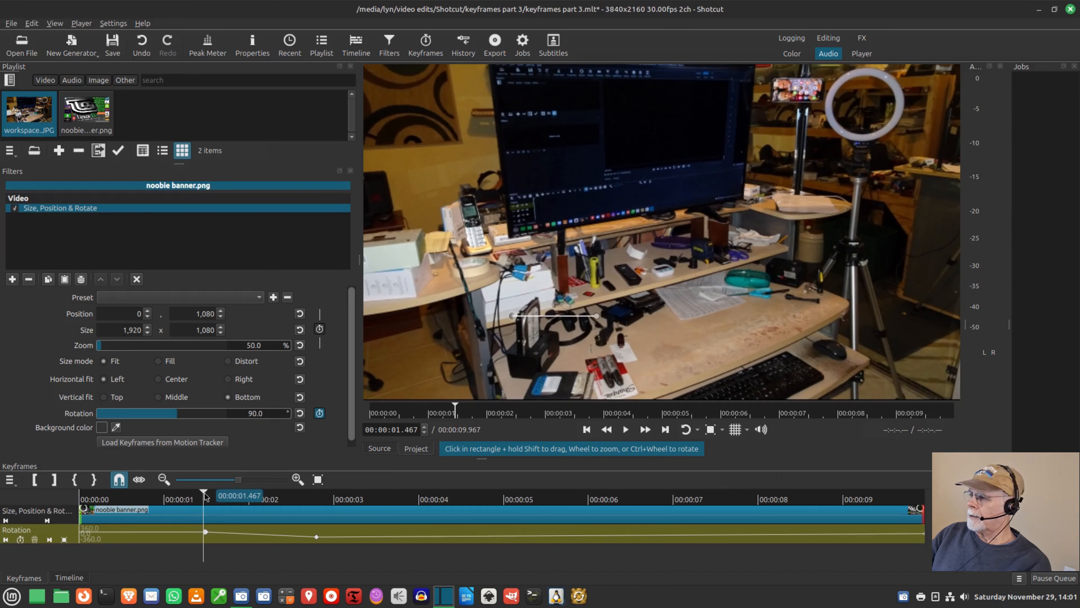
left_click_drag(205, 496, 208, 495)
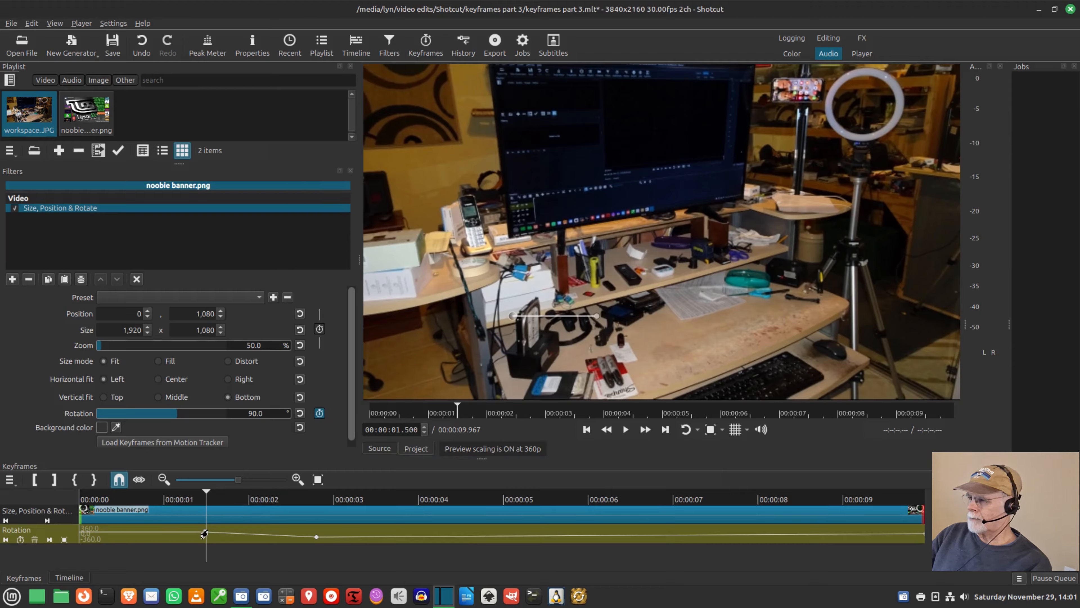
left_click(316, 521)
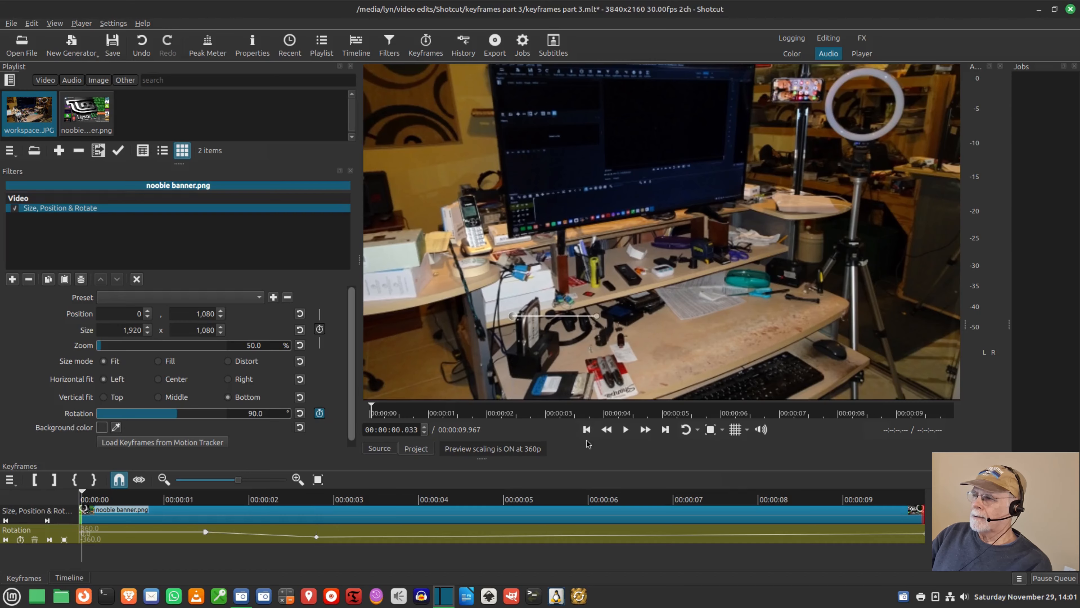
Enable keyframes for the banner's position, size and zoom at 00:00:00.000, keeping the project view displayed.
left_click(587, 430)
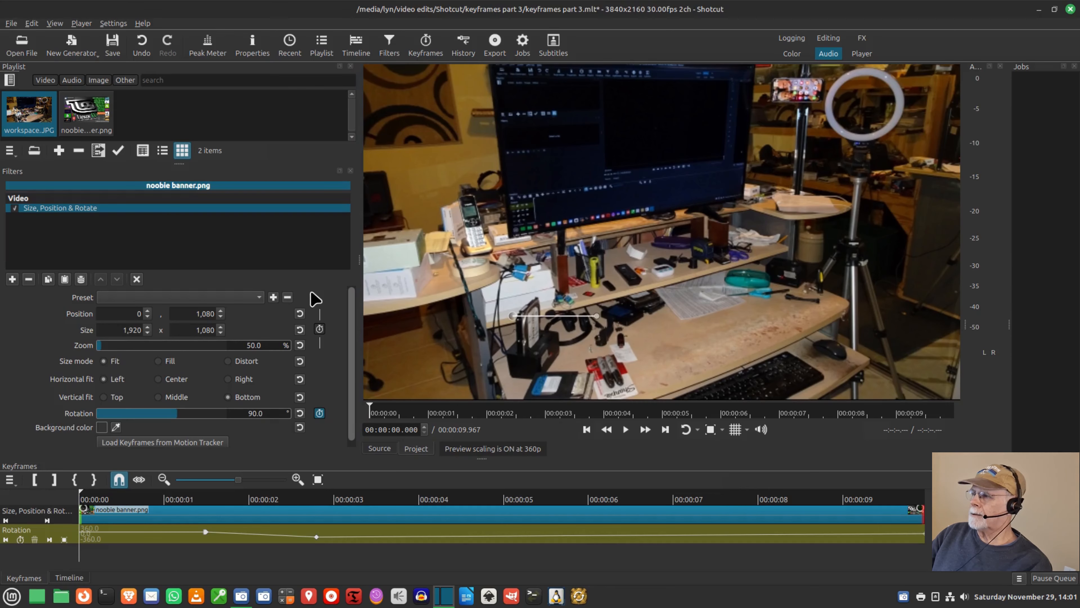
left_click(319, 329)
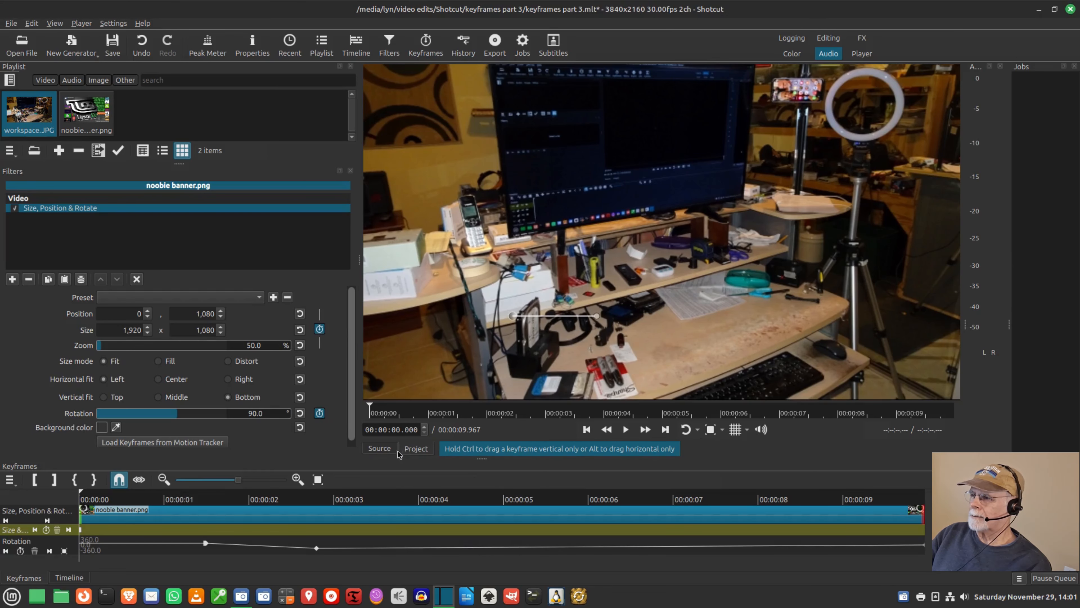
left_click(386, 449)
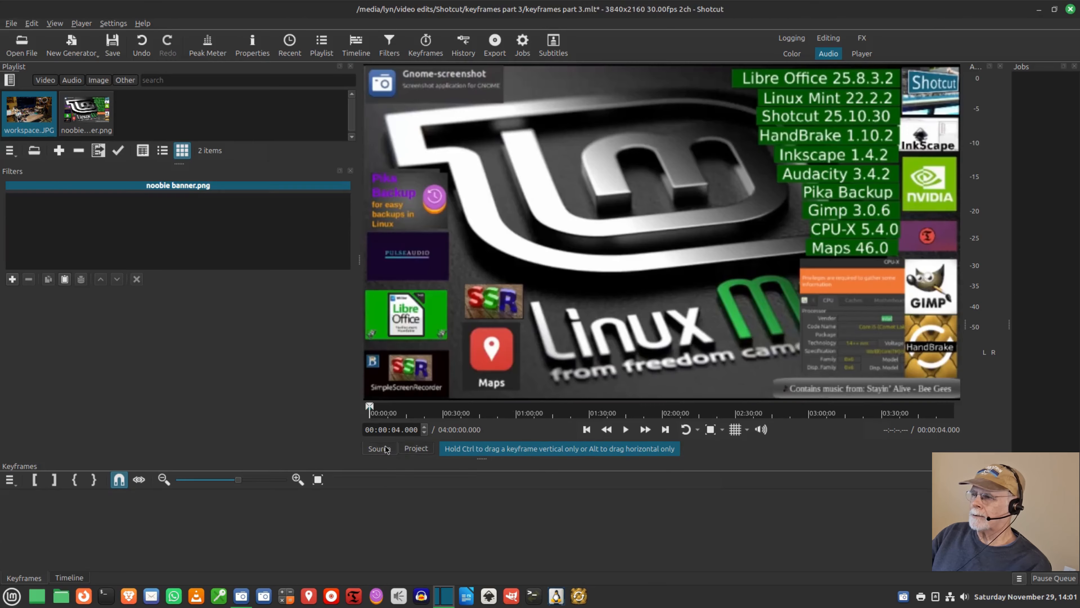
left_click(414, 449)
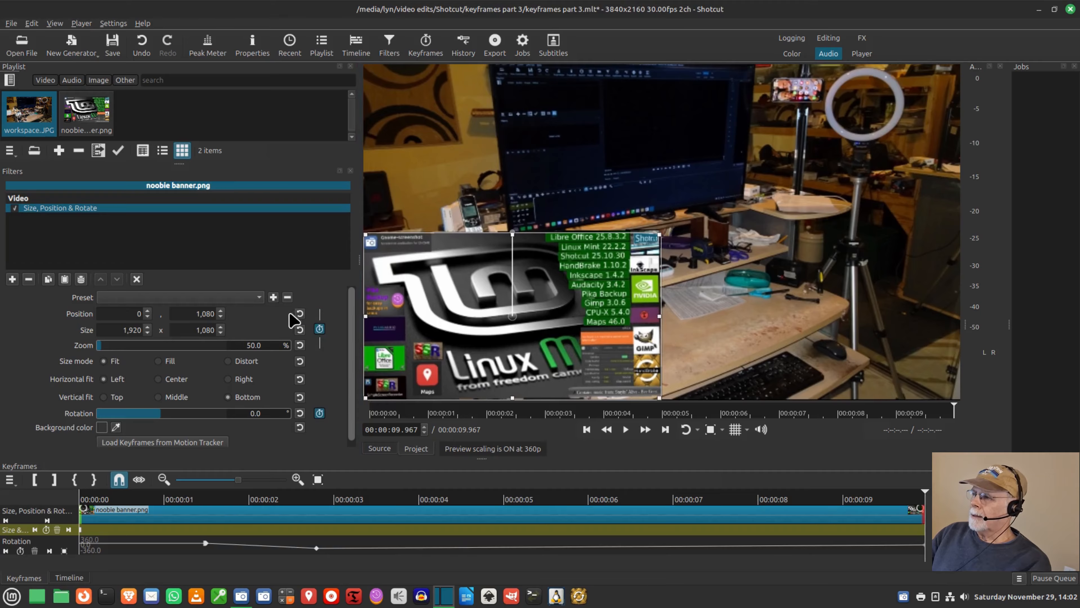
Request removal of the rotation keyframes and of the position and size keyframes, declining both confirmations.
left_click(319, 413)
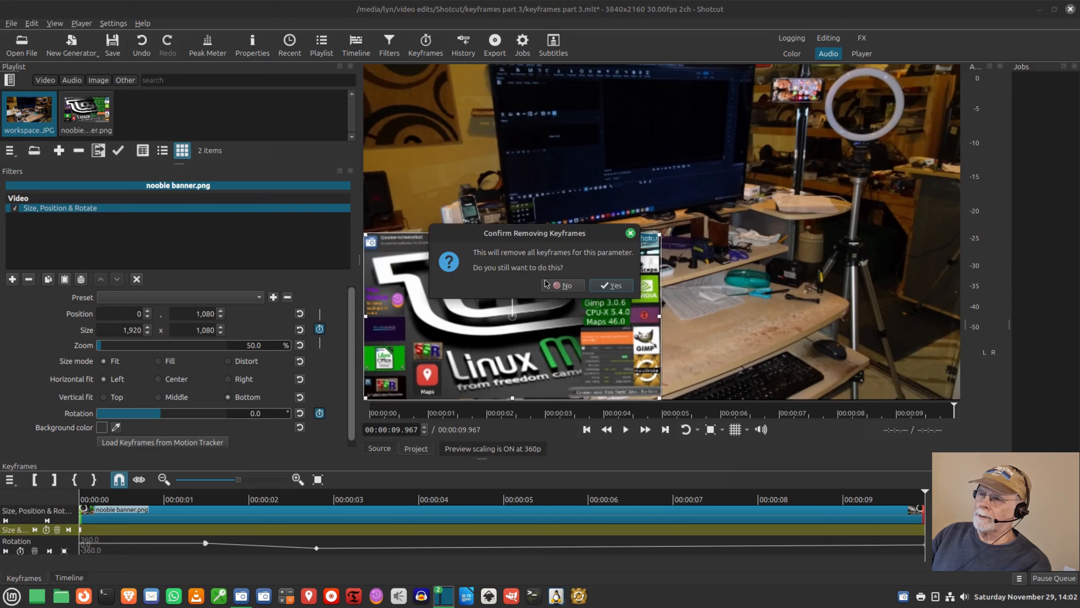
left_click(566, 290)
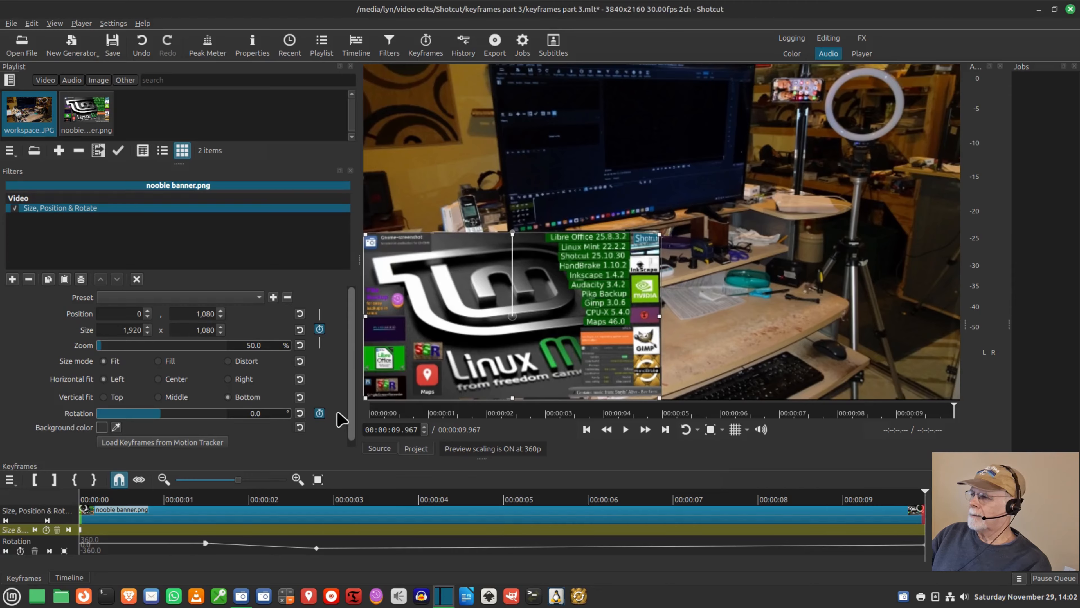
left_click(320, 330)
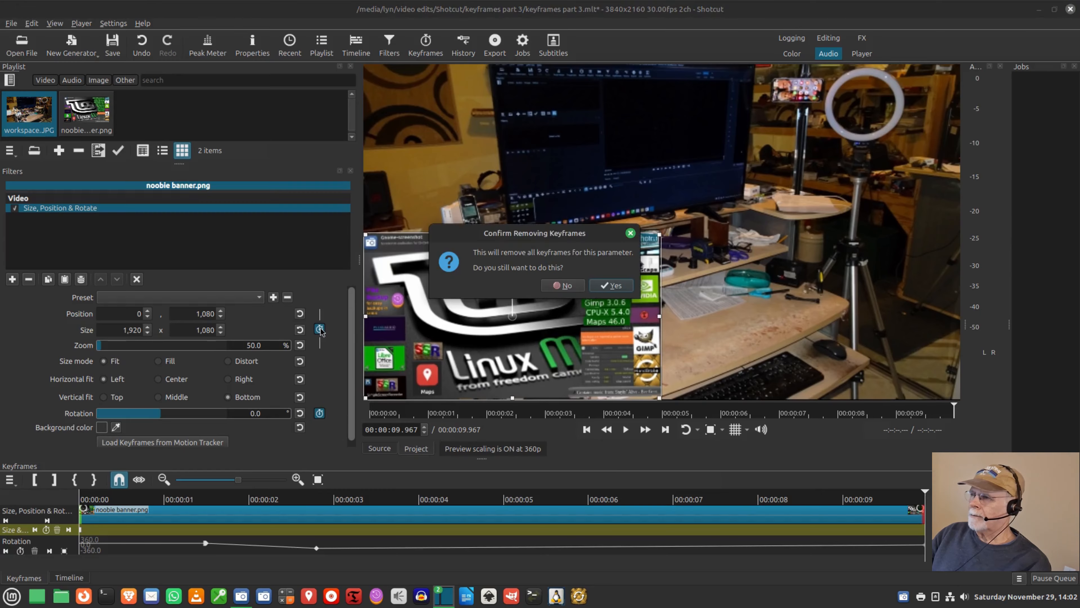
left_click(565, 289)
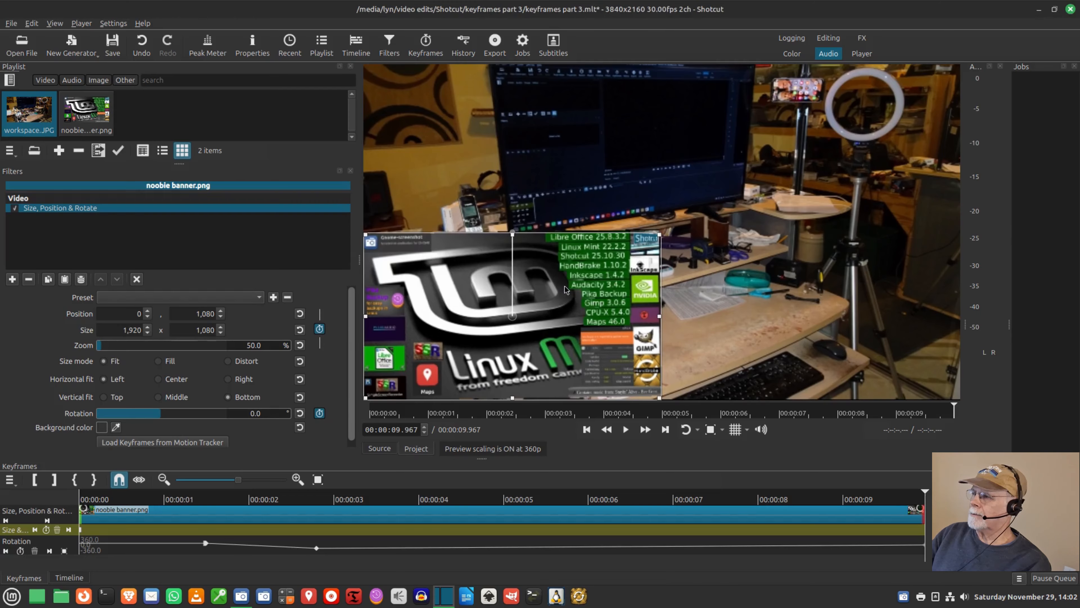
Reset the banner's filter with the (defaults) preset and shrink the banner to about 893 × 499 in the frame's lower-left corner.
left_click(261, 298)
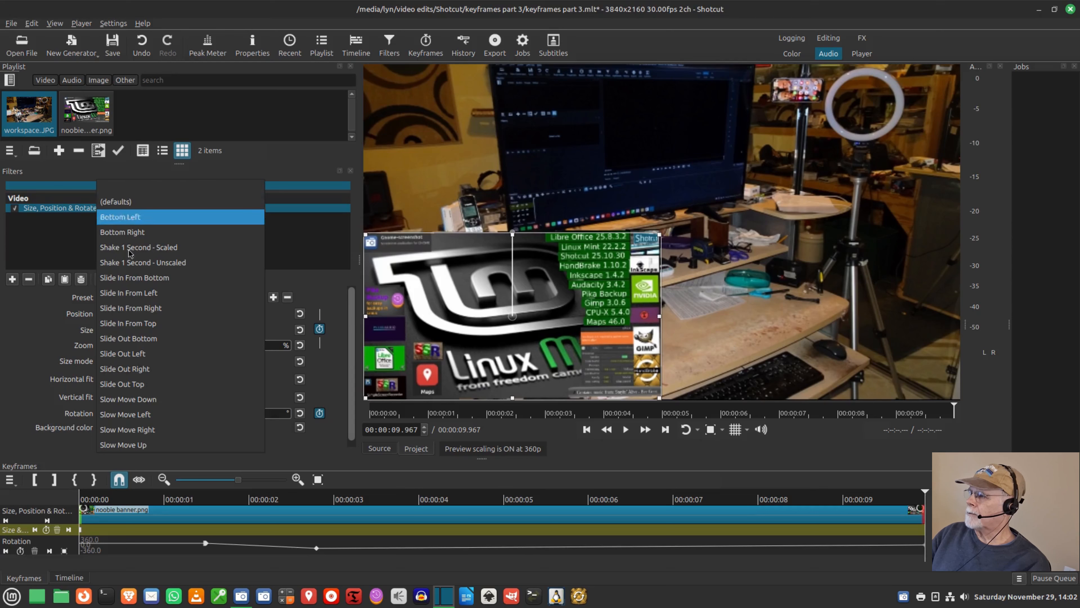
scroll(132, 293, "down", 2)
scroll(131, 298, "down", 3)
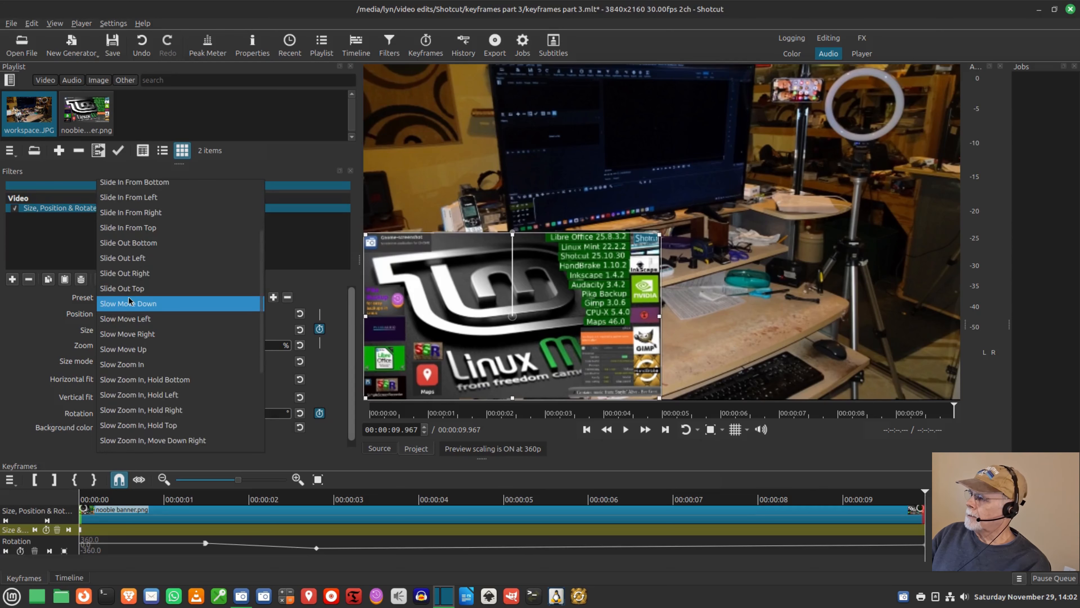
scroll(127, 306, "up", 3)
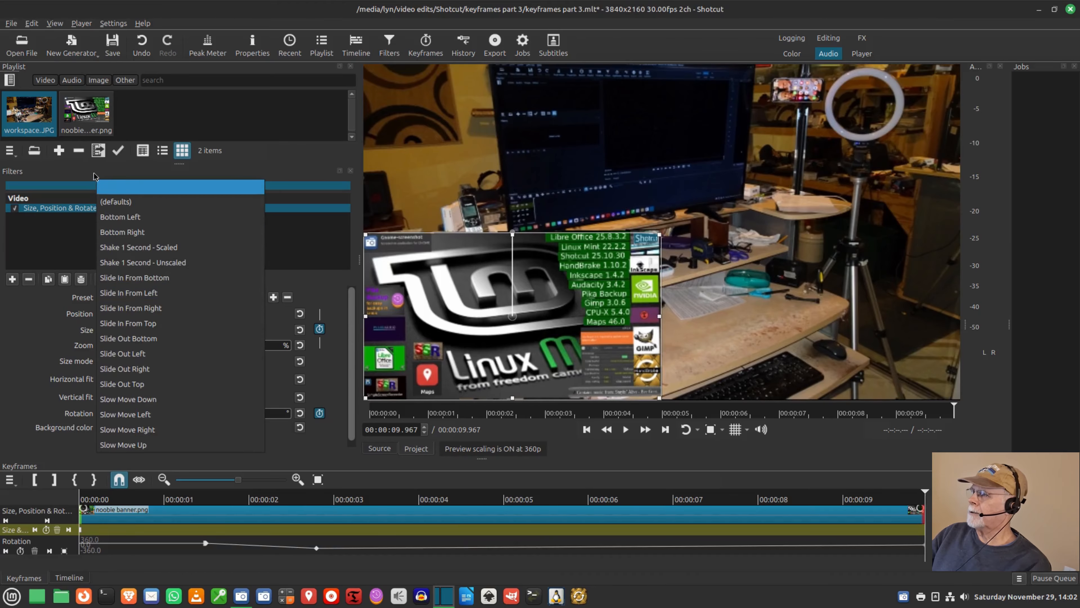
left_click(113, 204)
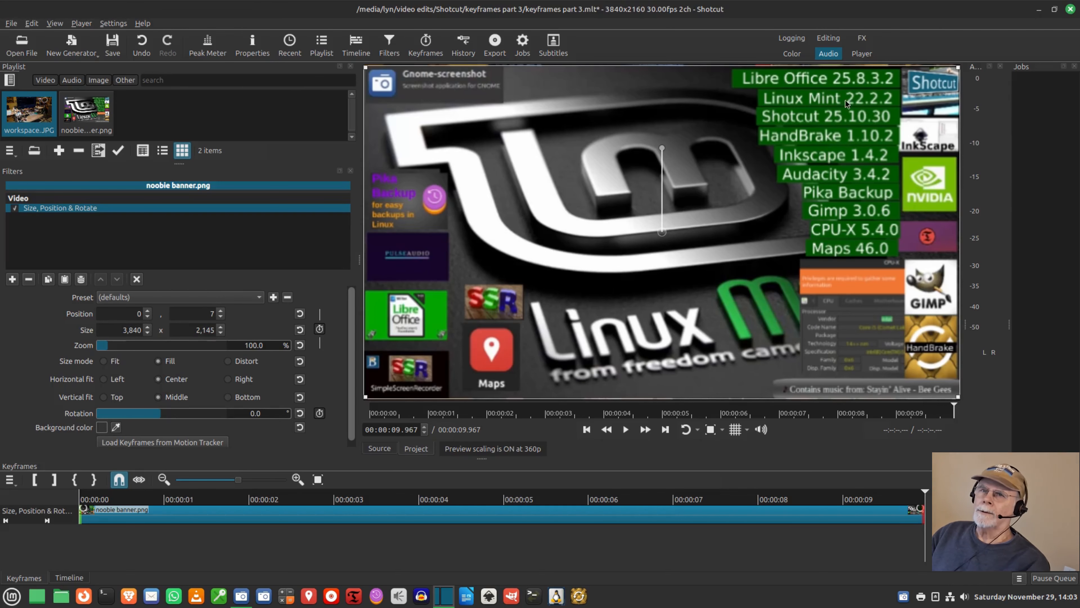
left_click_drag(960, 68, 566, 328)
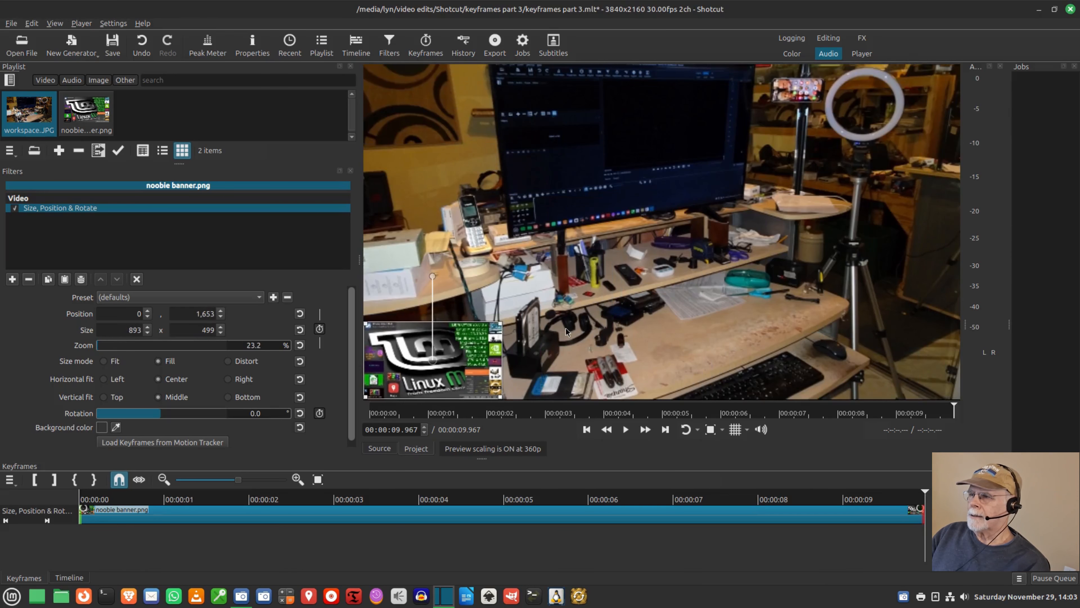
mouse_move(431, 359)
left_mouse_down()
mouse_move(444, 298)
mouse_move(438, 350)
left_mouse_up()
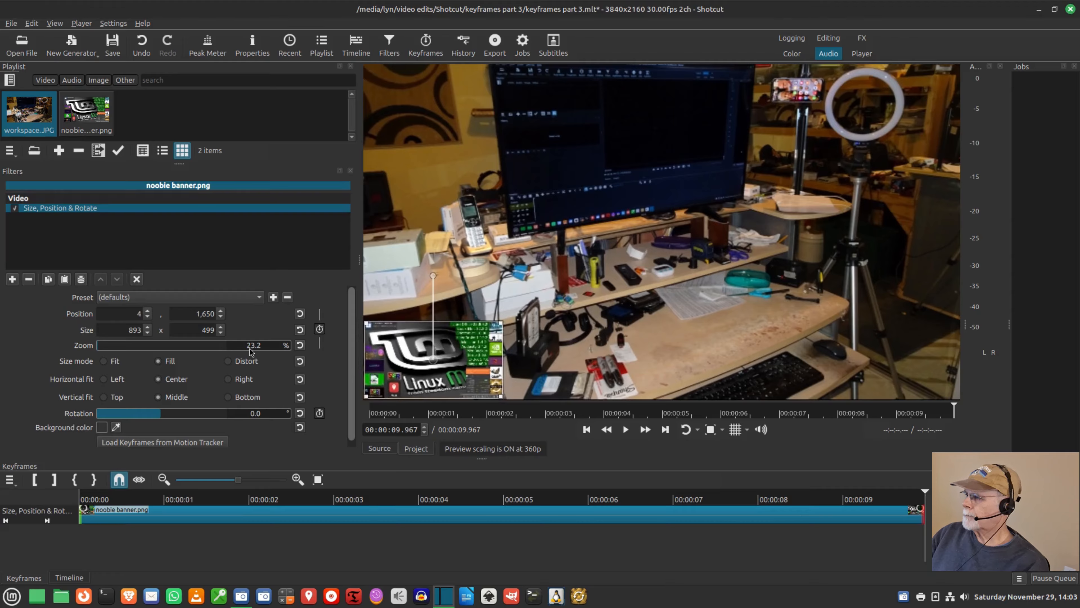
Enable rotation keyframes for the banner and add one at 00:00:00.933 with a rotation of 90°.
left_click(319, 413)
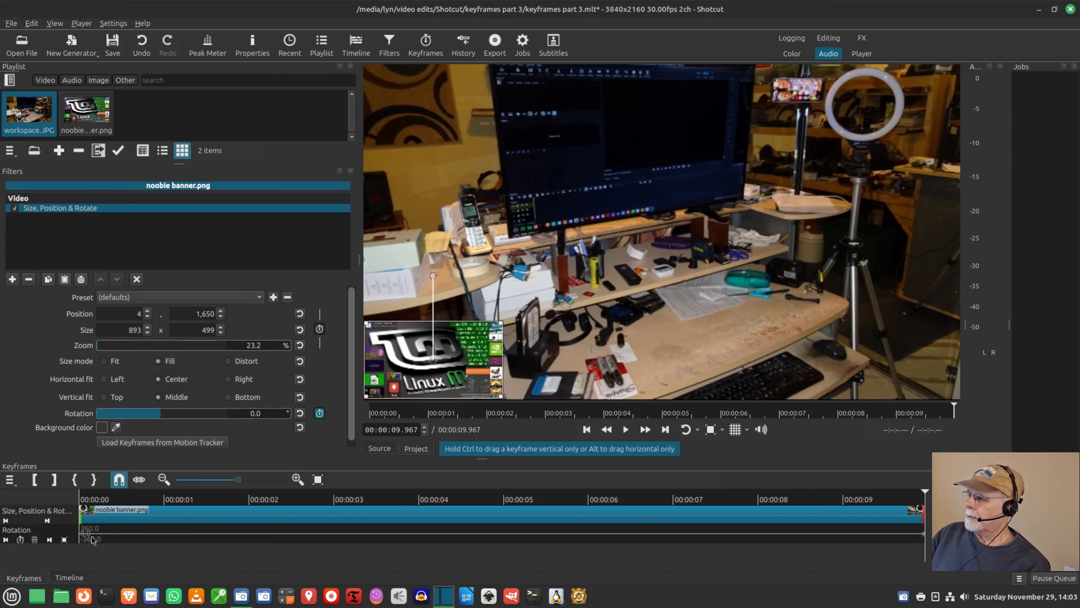
left_click(159, 537)
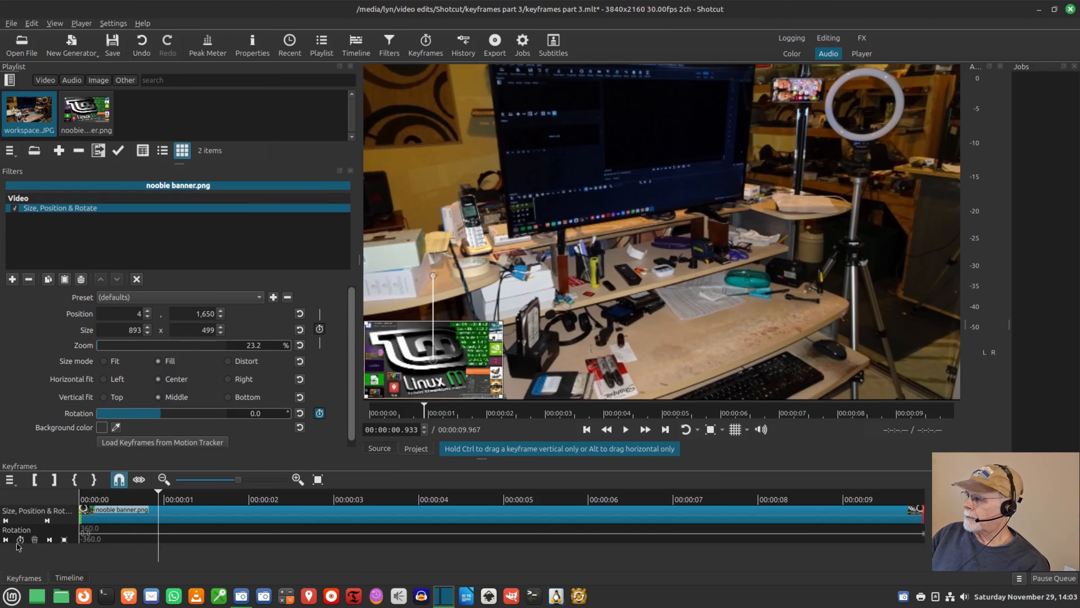
left_click(20, 540)
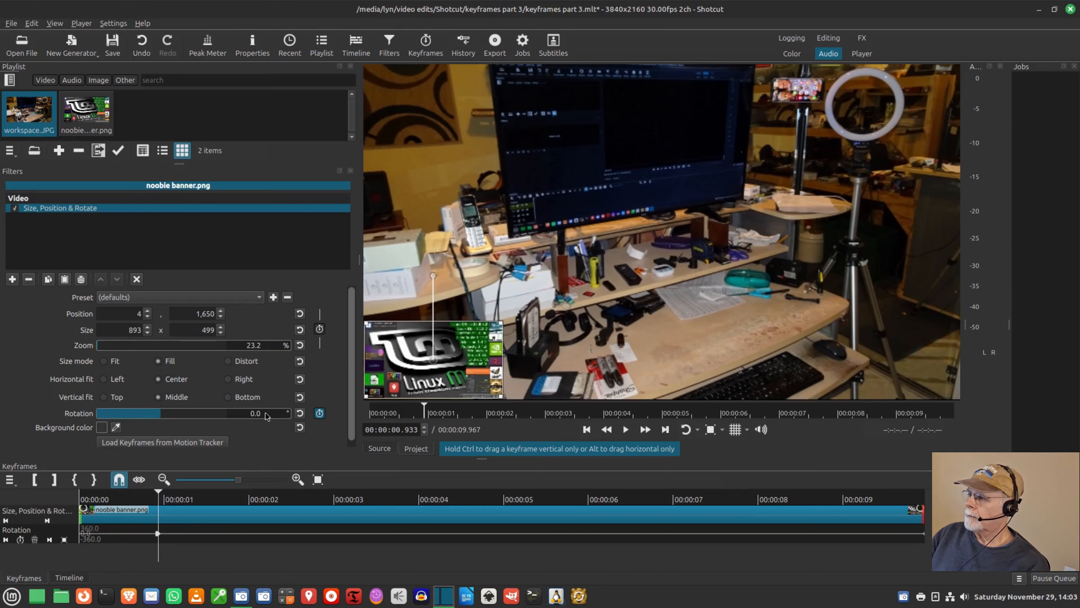
left_click_drag(265, 415, 248, 415)
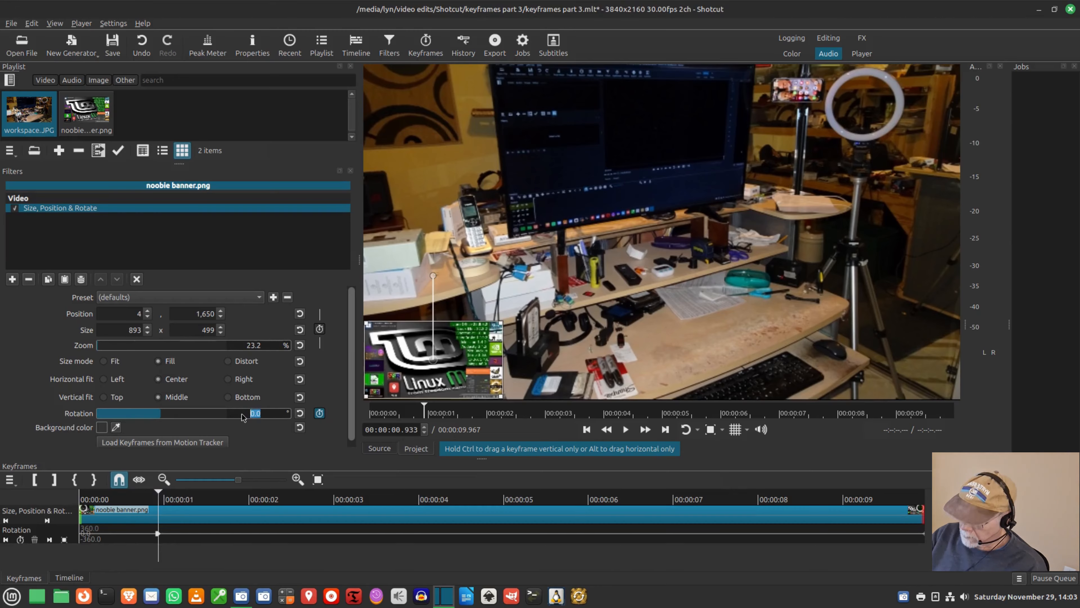
type("90")
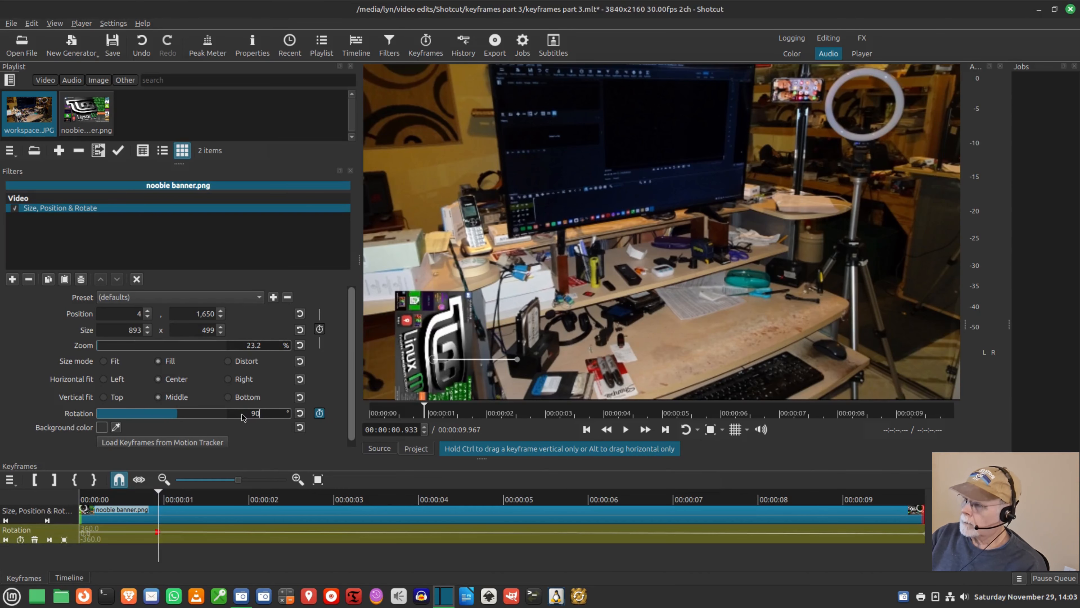
Add a second rotation keyframe at 00:00:02.333 with a rotation of -180°.
left_click(279, 531)
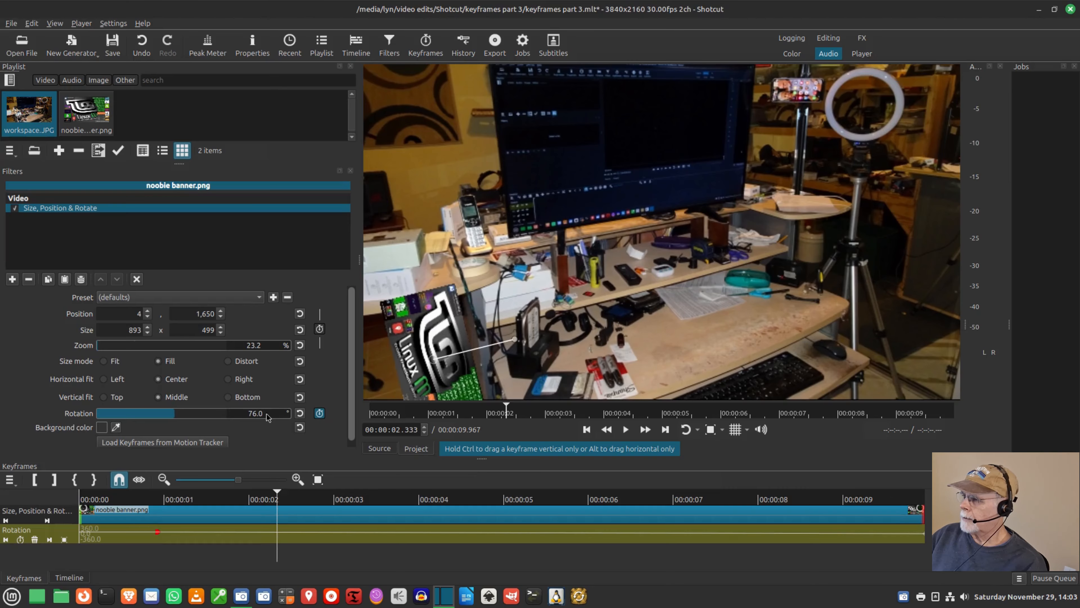
left_click_drag(267, 416, 242, 414)
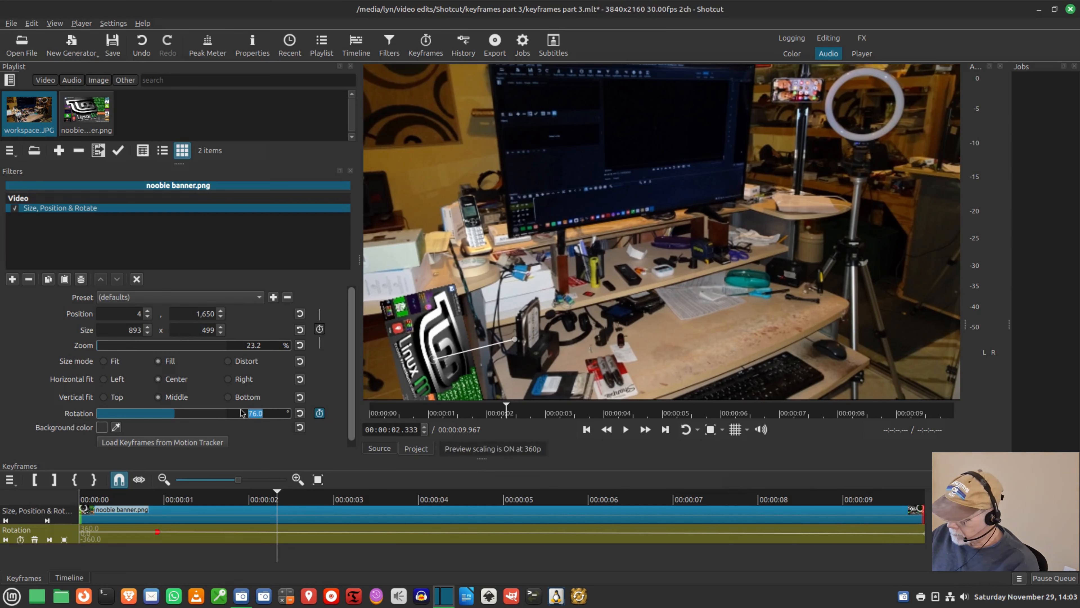
type("-180")
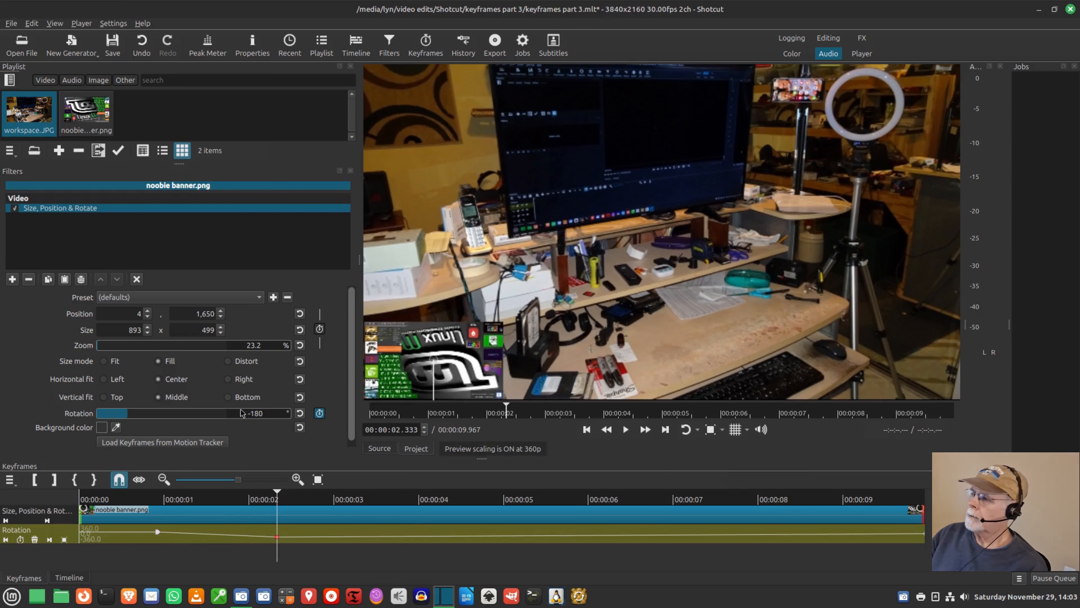
key("Return")
Play the rotation from the start, return to 00:00:00.000 and delete the rotation keyframe at 00:00:02.333.
left_click(586, 430)
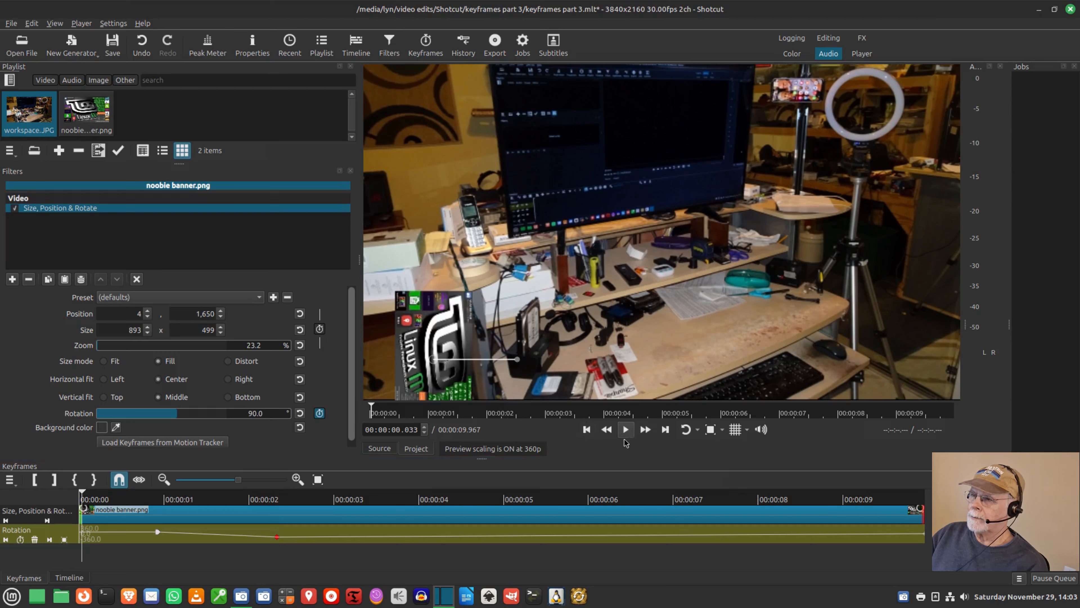
left_click(586, 430)
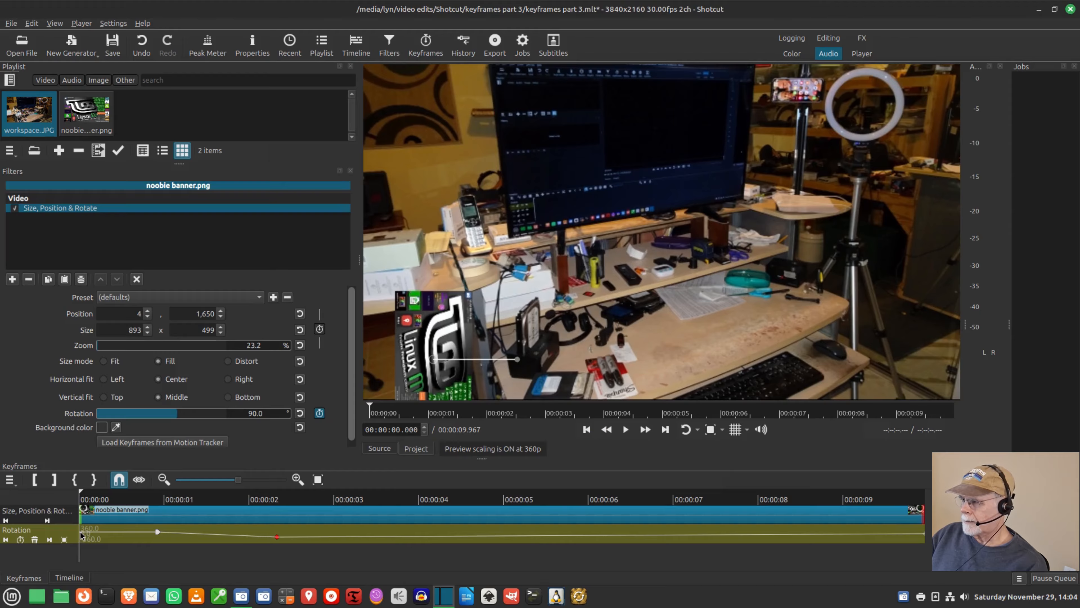
left_click(34, 541)
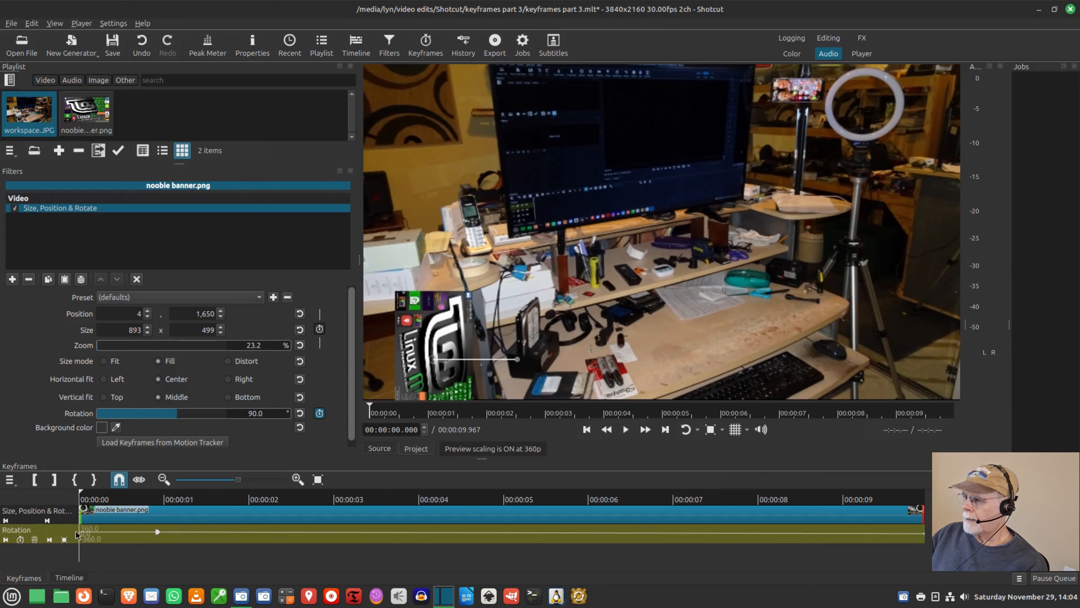
Set the banner's rotation to 0° at 00:00:00.000, play the animation and return to the start.
double_click(262, 412)
type("0")
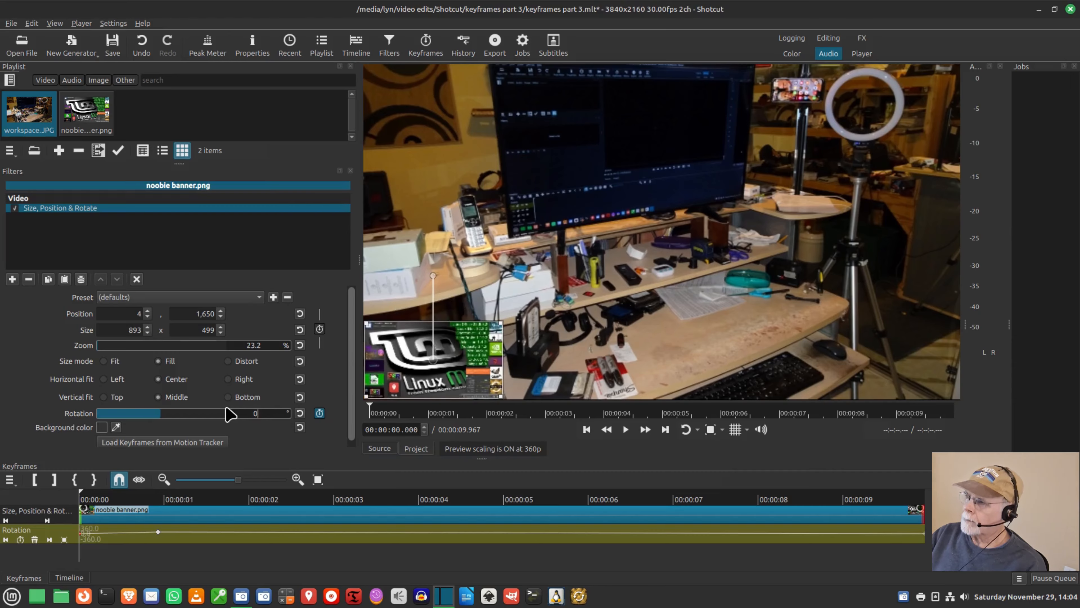
left_click(626, 430)
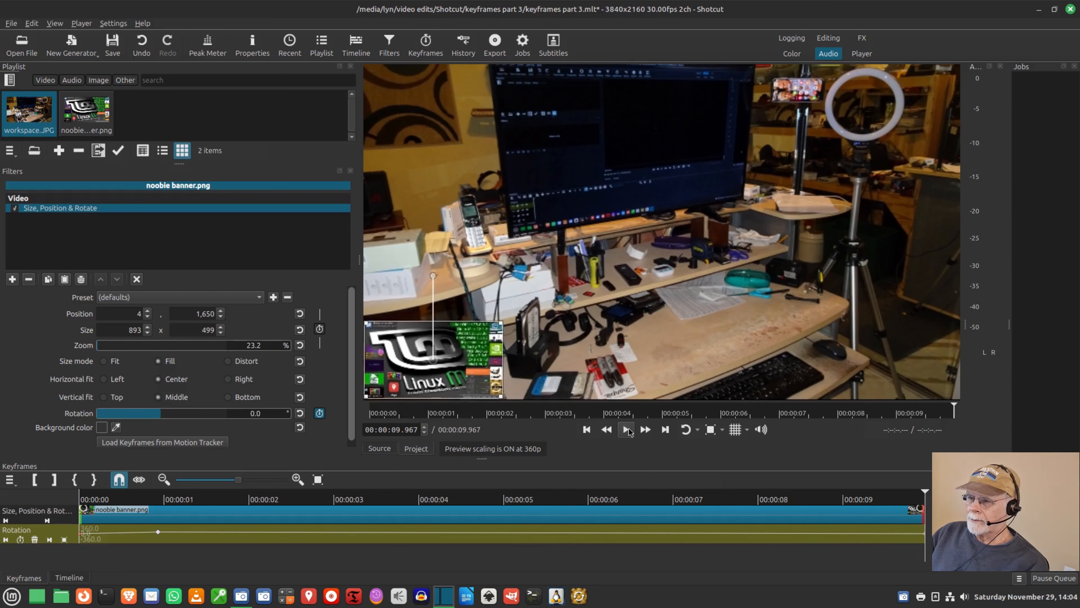
left_click(587, 430)
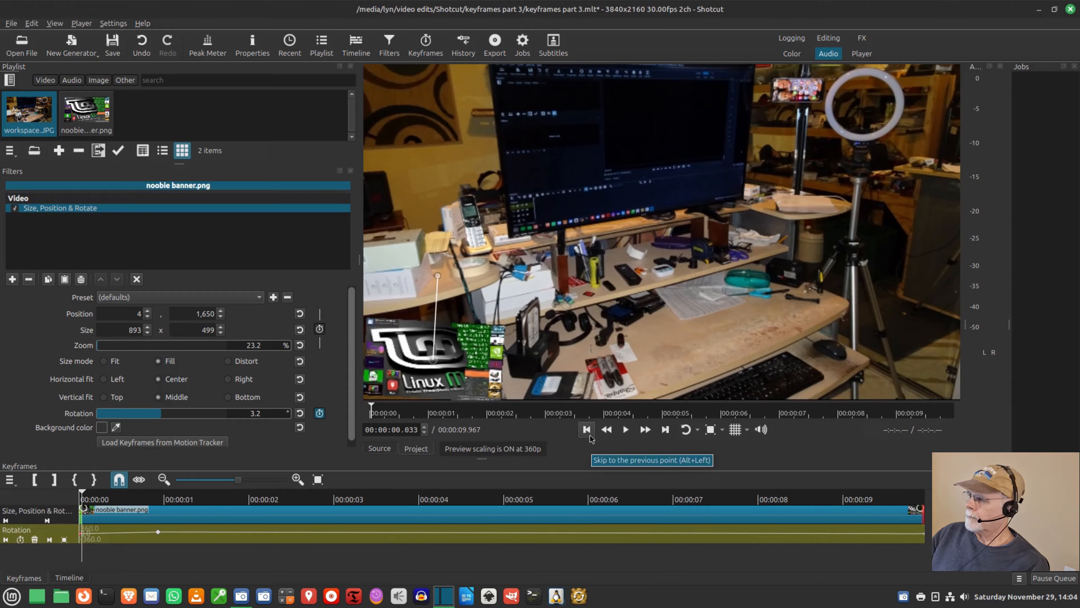
left_click(587, 430)
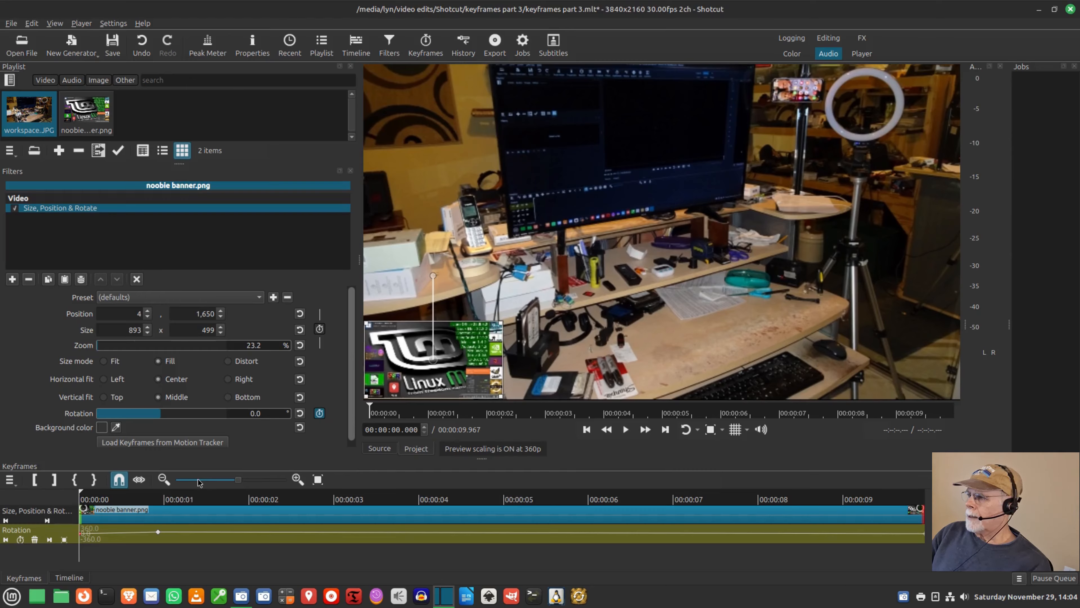
Enable position and size keyframes at 00:00:00.000 and add one at 00:00:02.267 with the banner moved to about 814, 600.
left_click(319, 329)
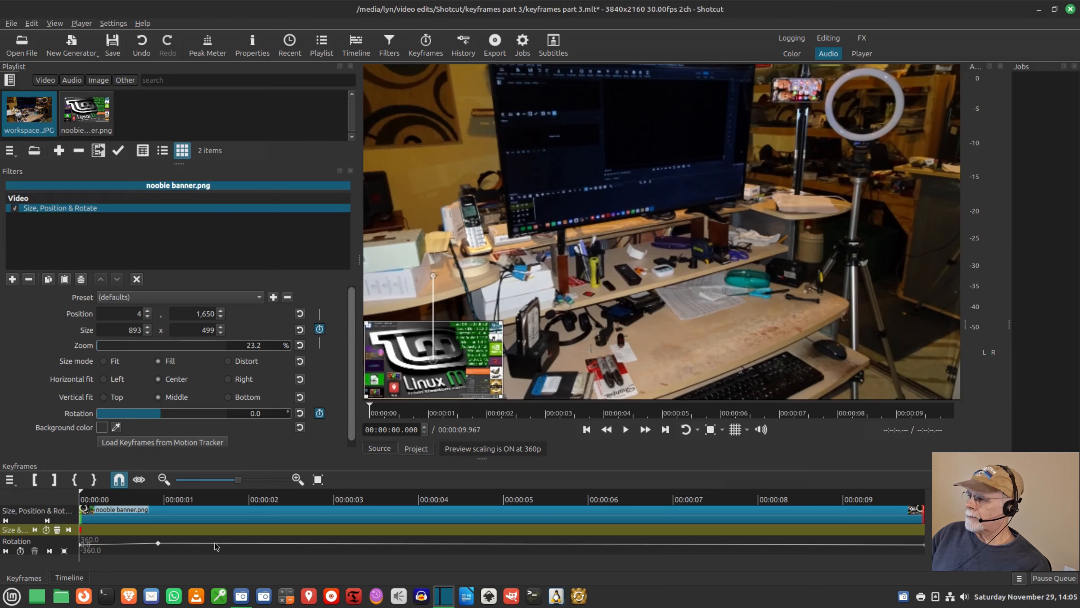
left_click(274, 534)
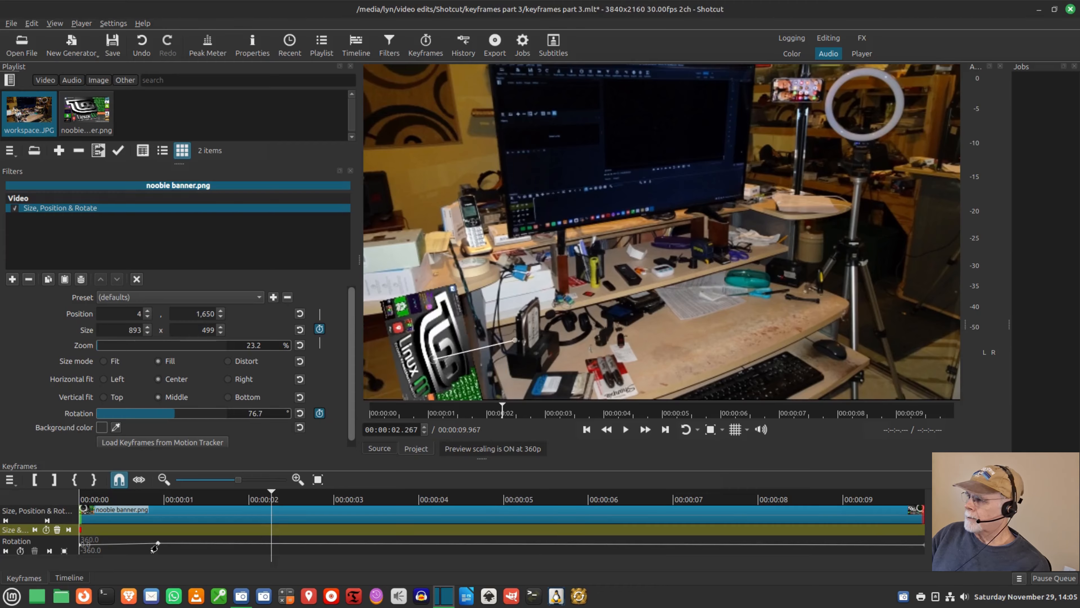
left_click(46, 530)
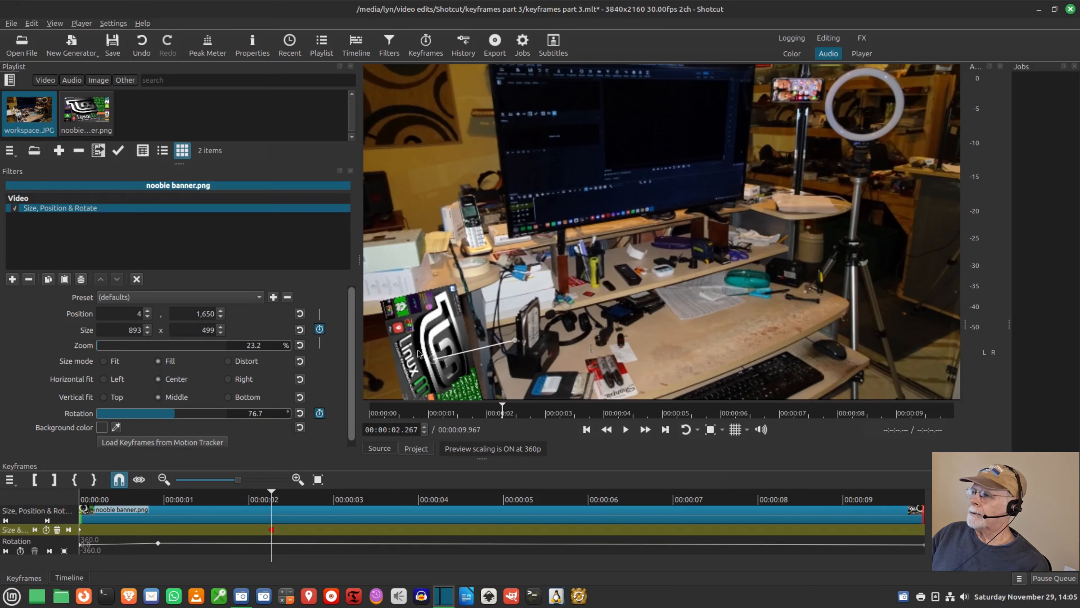
left_click_drag(433, 360, 540, 234)
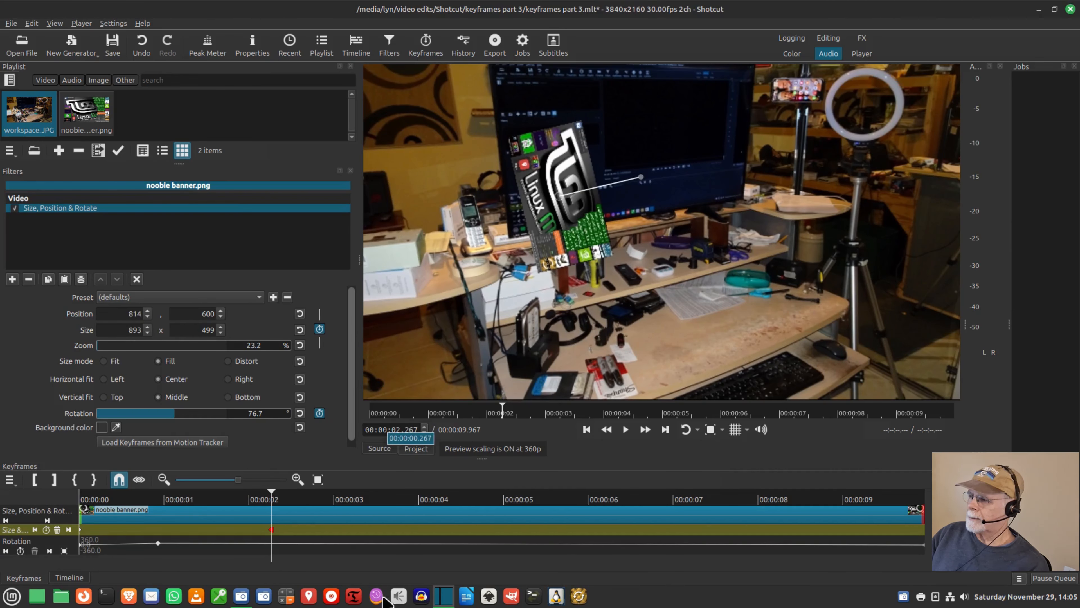
Add a position and size keyframe at 00:00:04.700 and move the banner to about 1,389, 1,382.
left_click(476, 532)
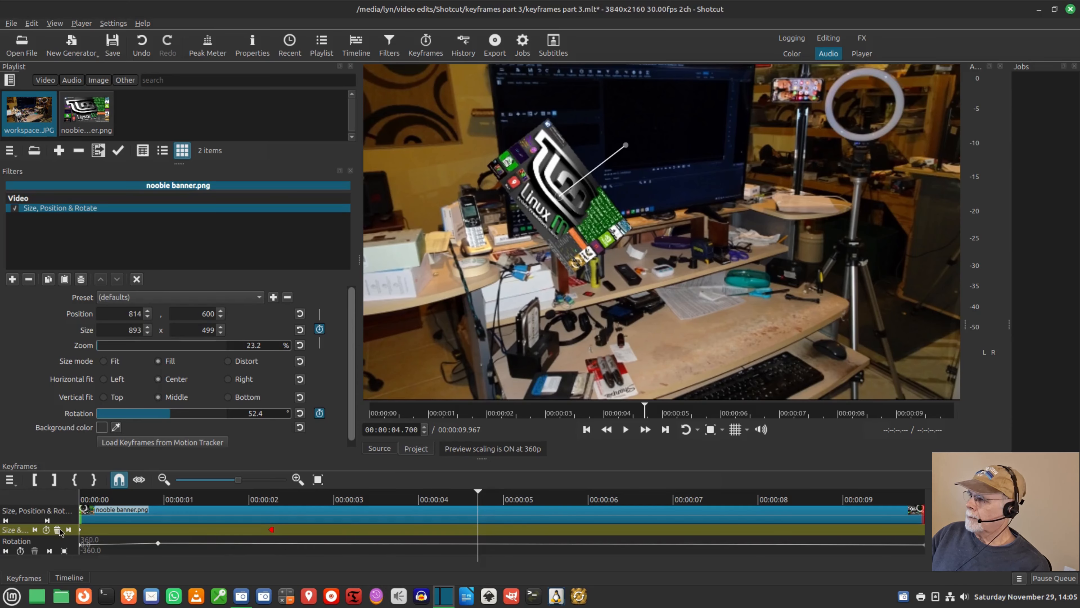
left_click(46, 530)
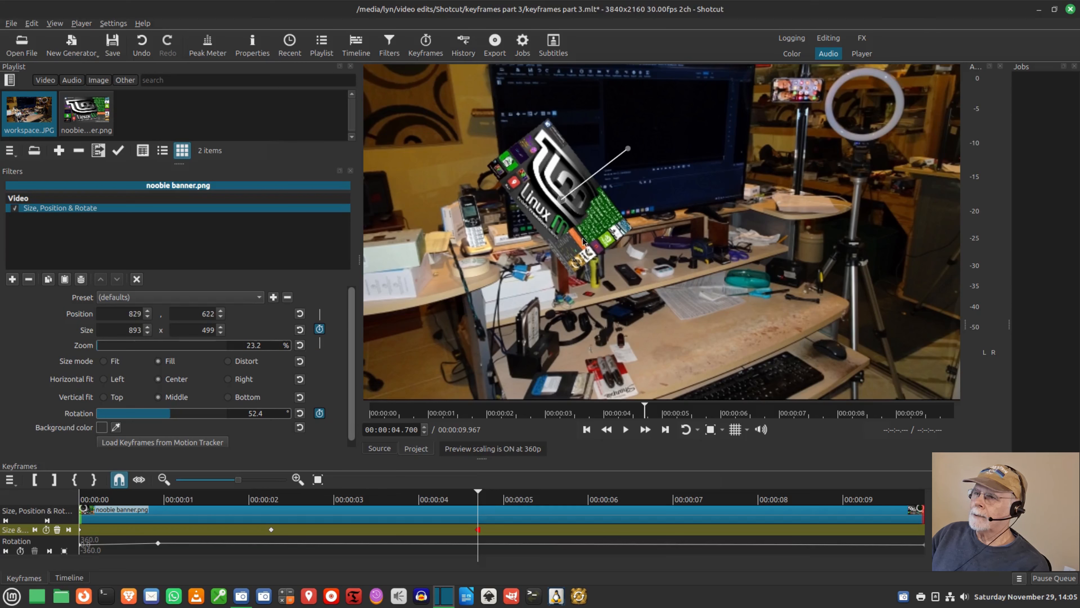
left_click_drag(558, 198, 649, 317)
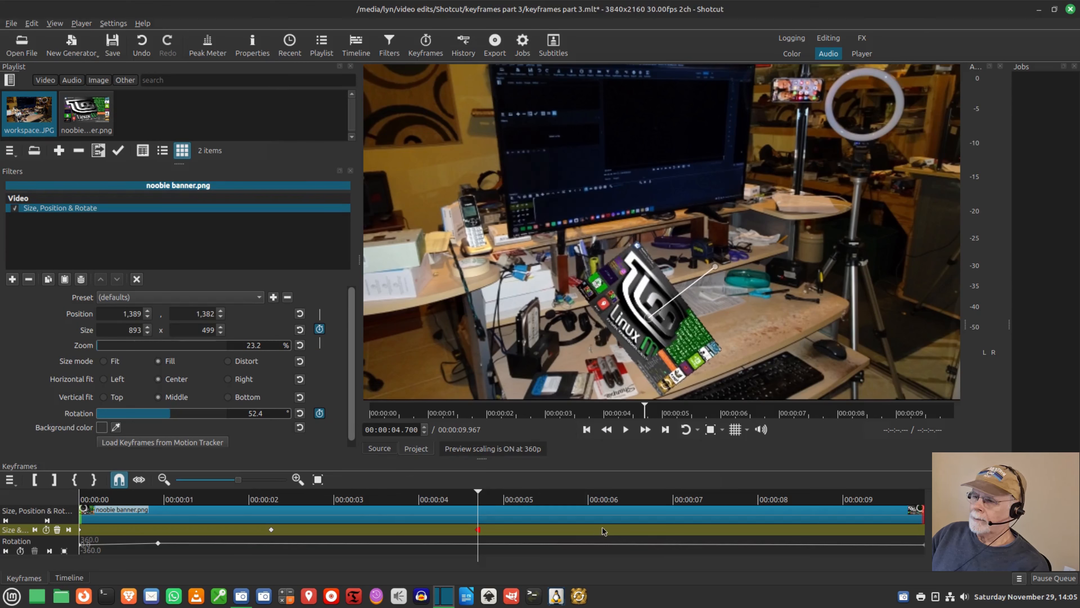
Add position keyframes at 00:00:06.267 and 00:00:07.400, moving the banner to about 2,793, 264 and about 2,916, 1,650.
left_click(612, 533)
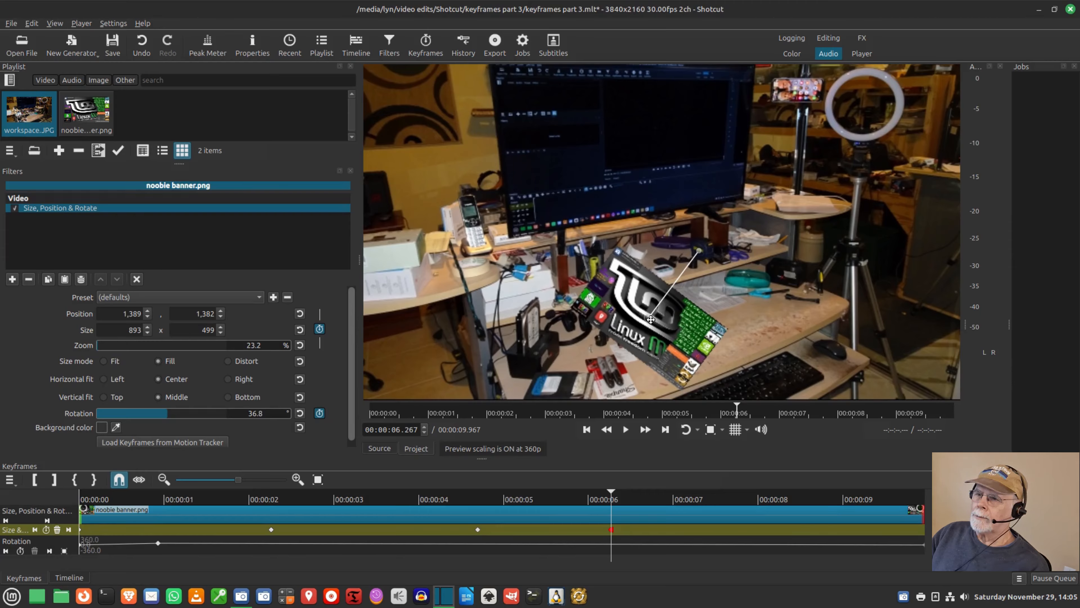
left_click_drag(650, 319, 875, 145)
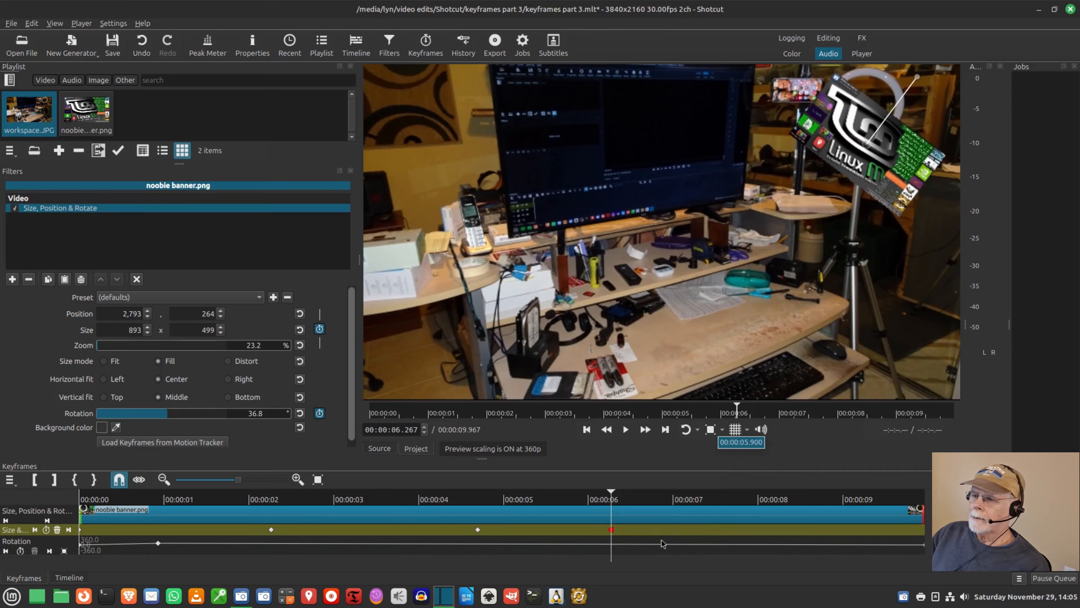
left_click(709, 532)
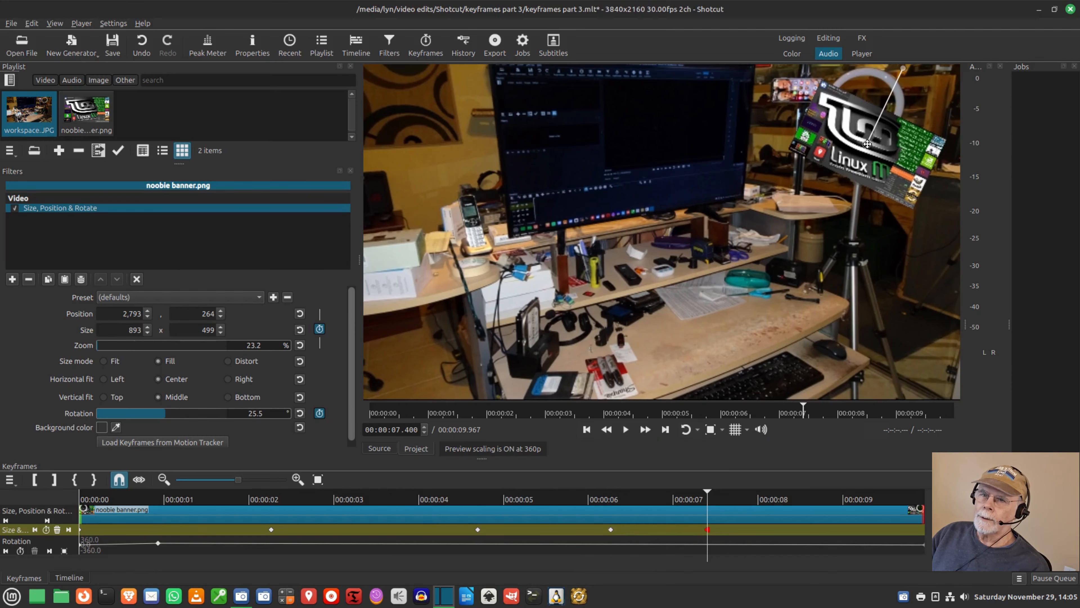
left_click_drag(867, 143, 886, 365)
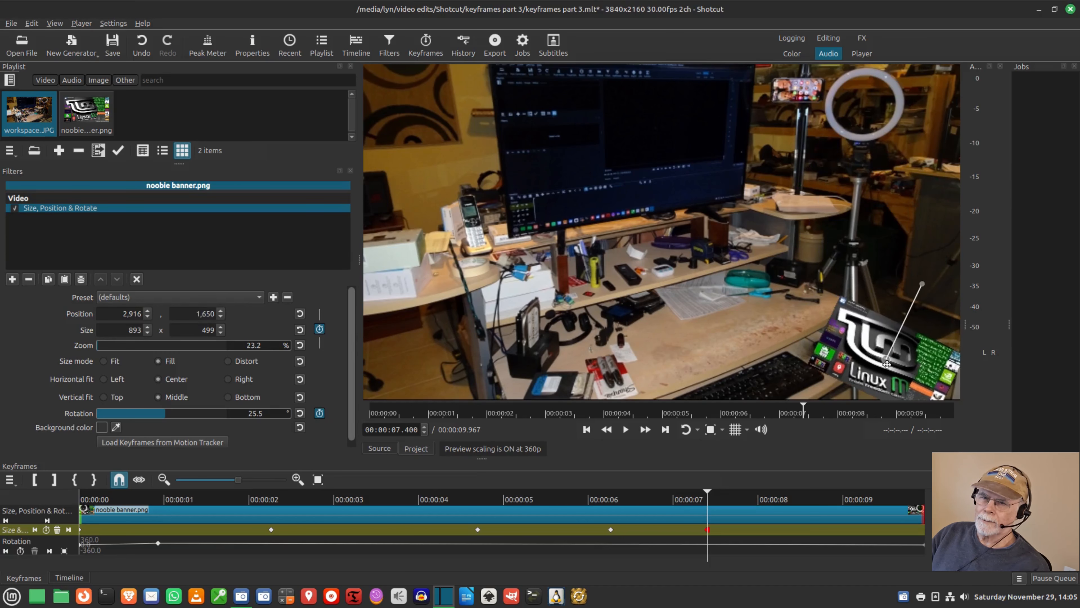
Play the combined position and rotation animation from the project's start, and restart from the beginning once it ends.
left_click(587, 430)
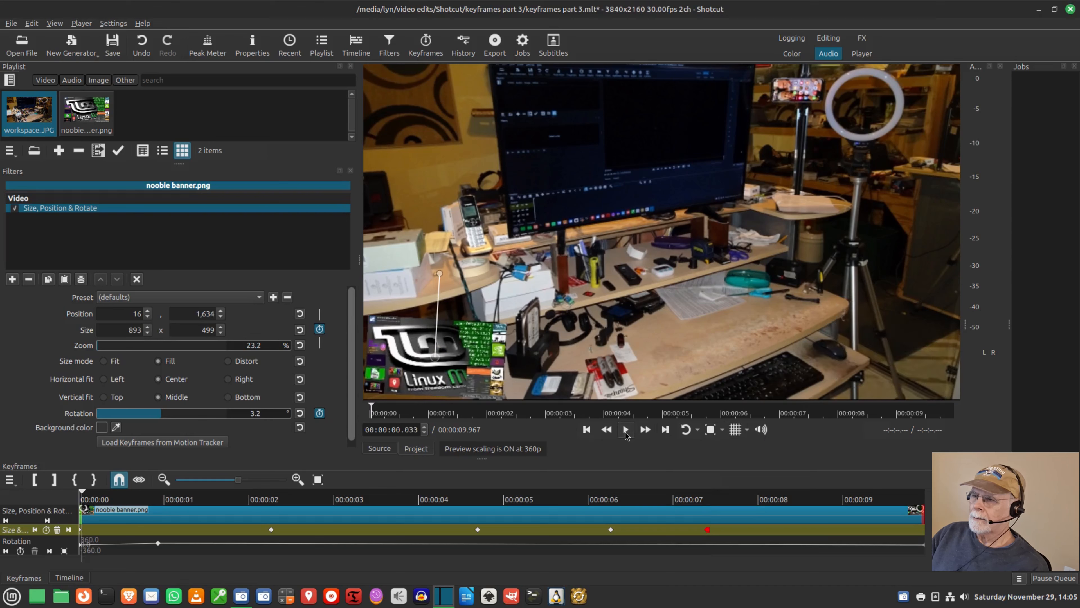
left_click(625, 431)
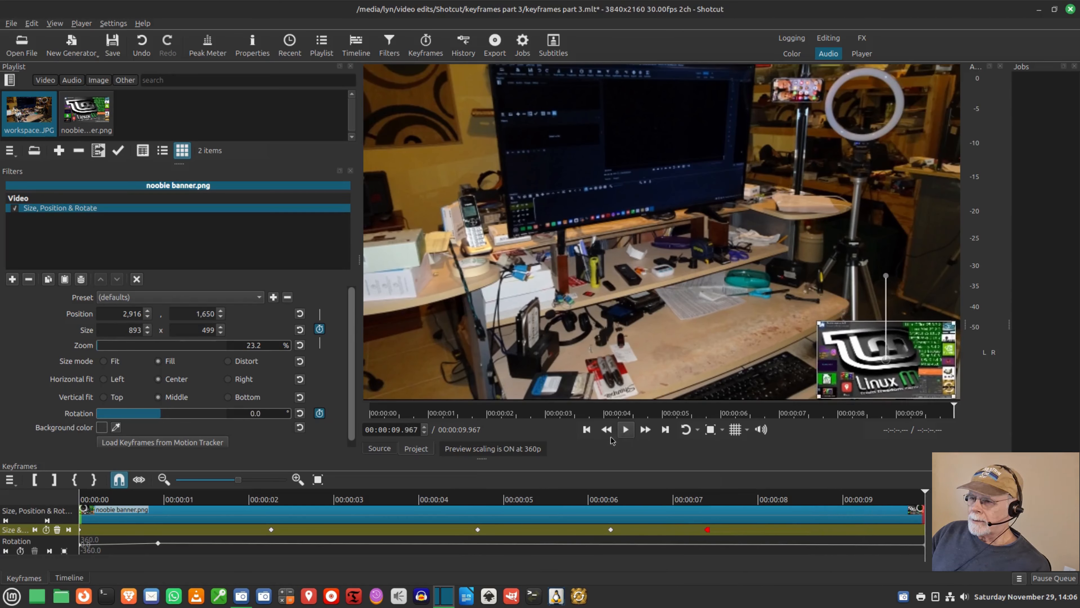
left_click(586, 430)
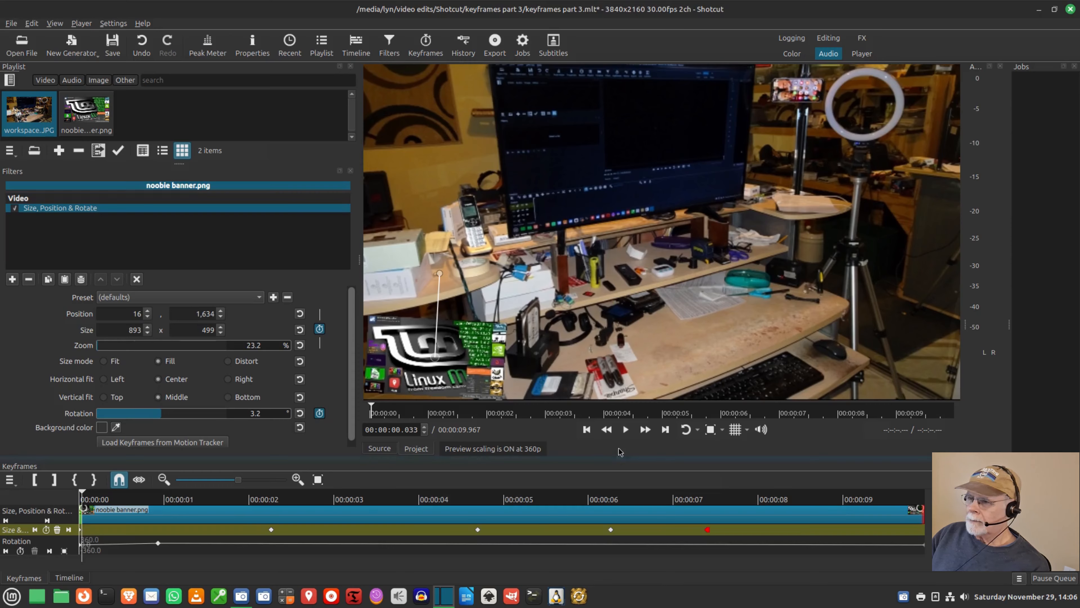
Set the first position and size keyframe at 00:00:00.000 to use Ease In/Out Elastic interpolation to the next keyframe.
left_click(586, 430)
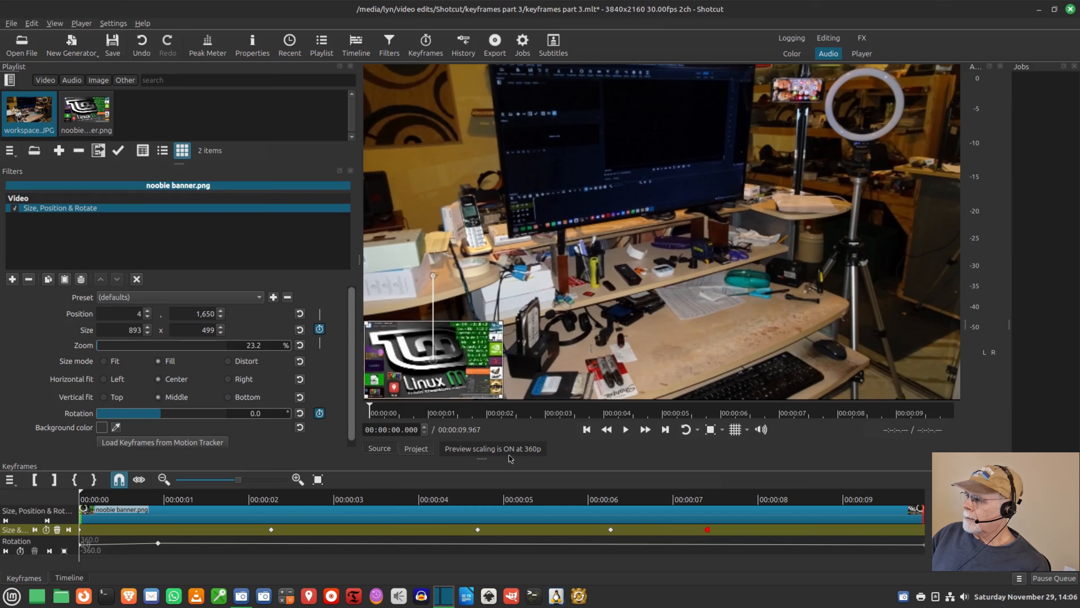
right_click(78, 531)
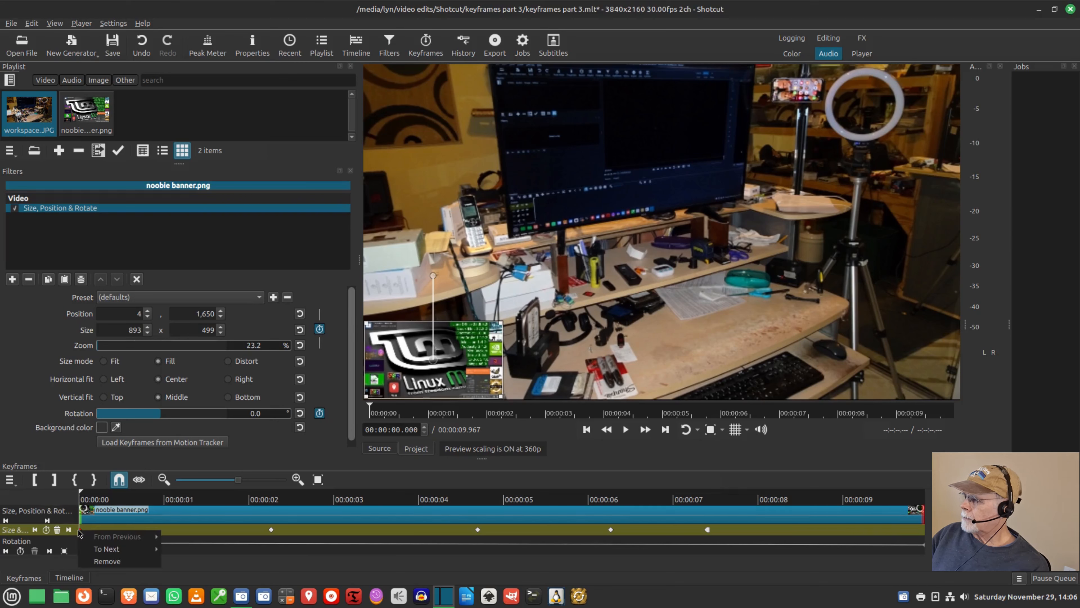
mouse_move(115, 549)
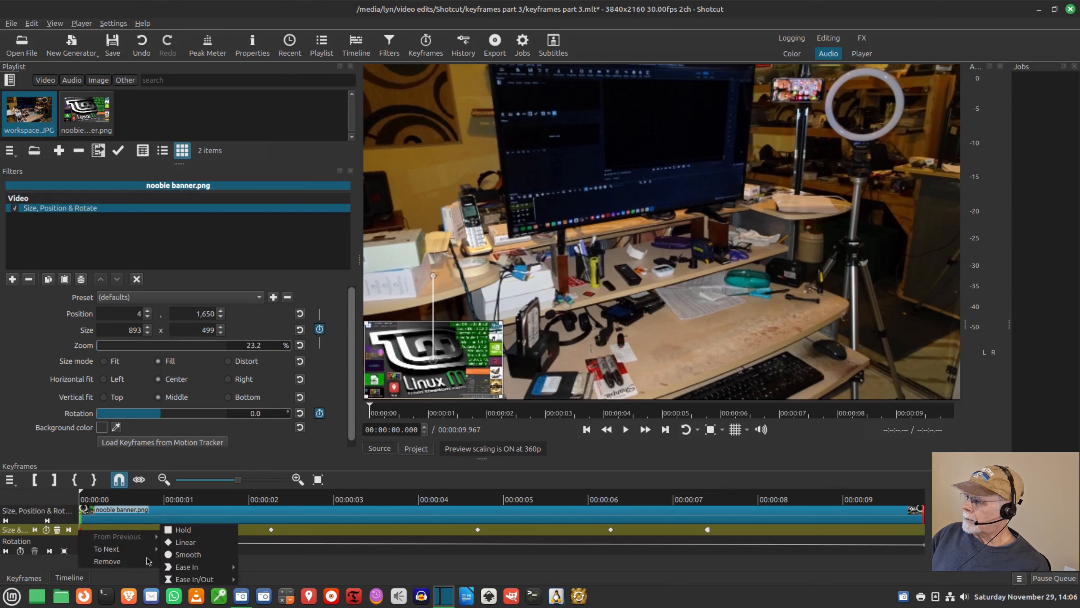
mouse_move(208, 580)
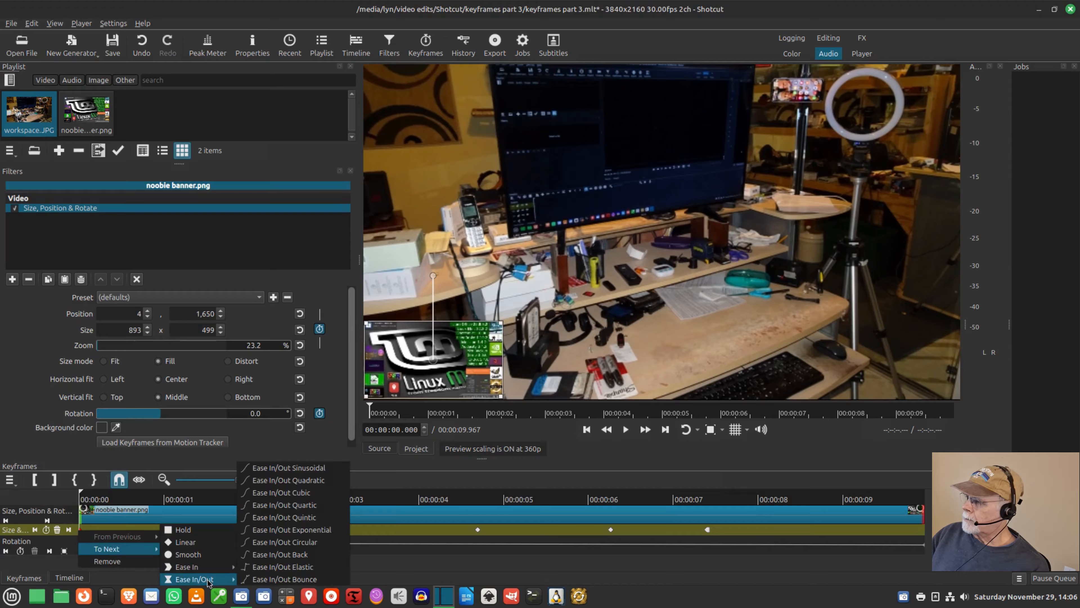
left_click(315, 568)
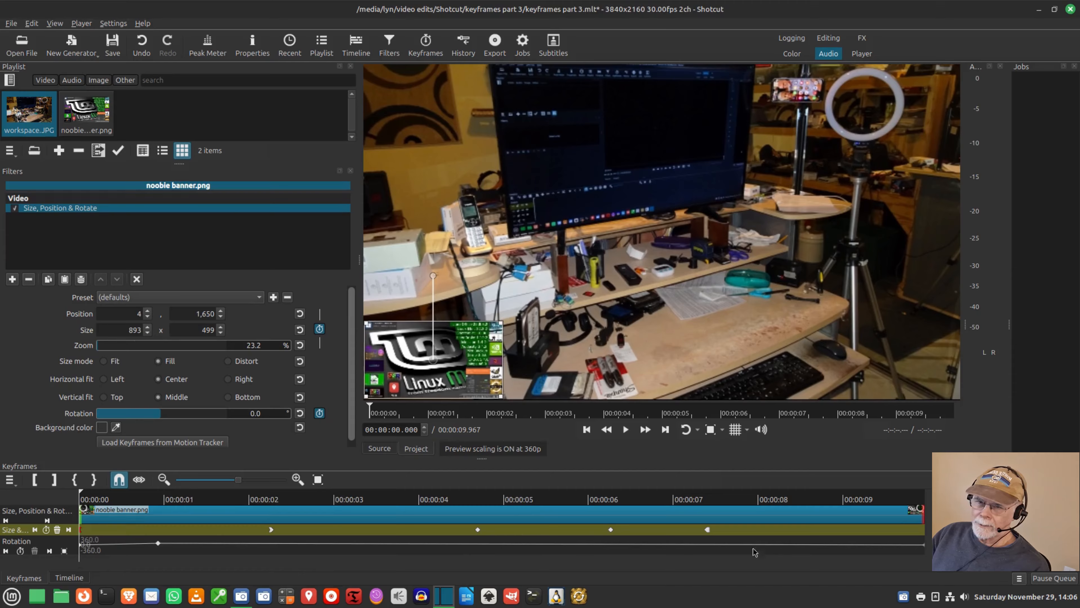
Set the position and size keyframe at 00:00:07.400 to use Ease Out Bounce interpolation from the previous keyframe.
left_click(706, 530)
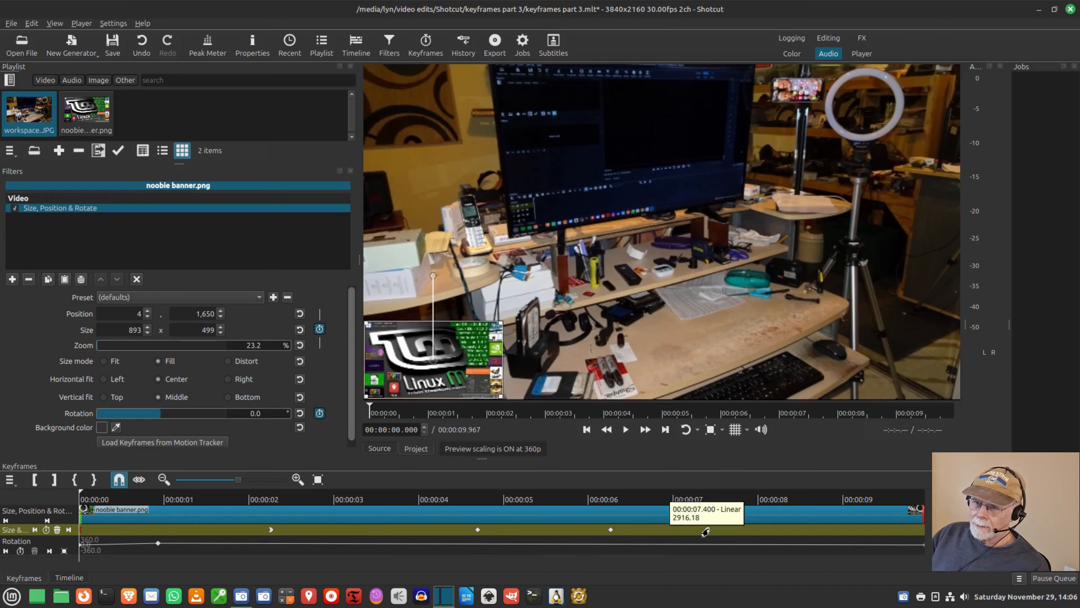
right_click(705, 532)
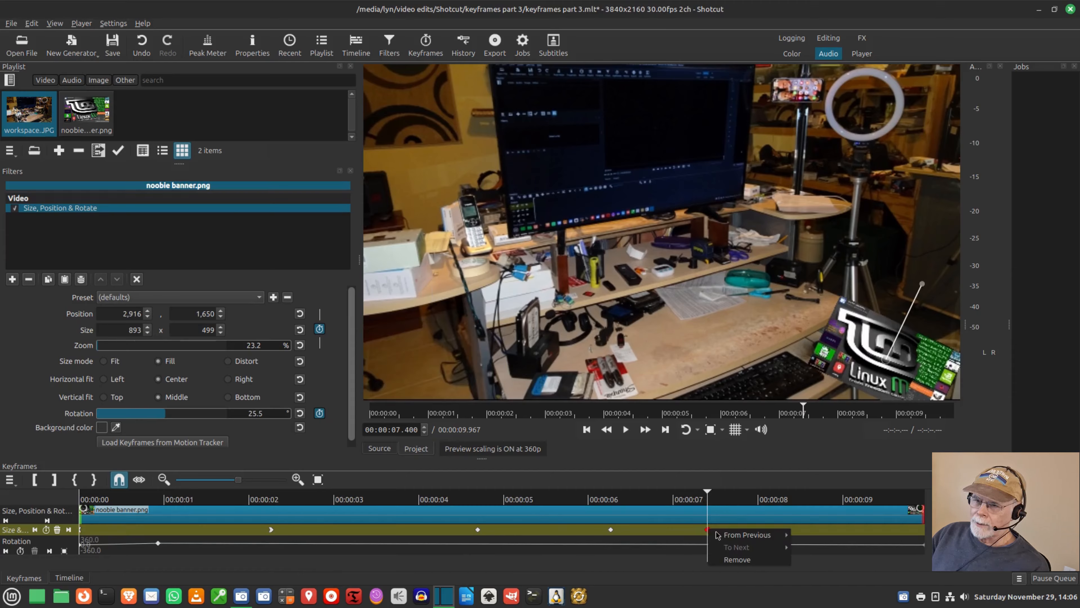
mouse_move(740, 538)
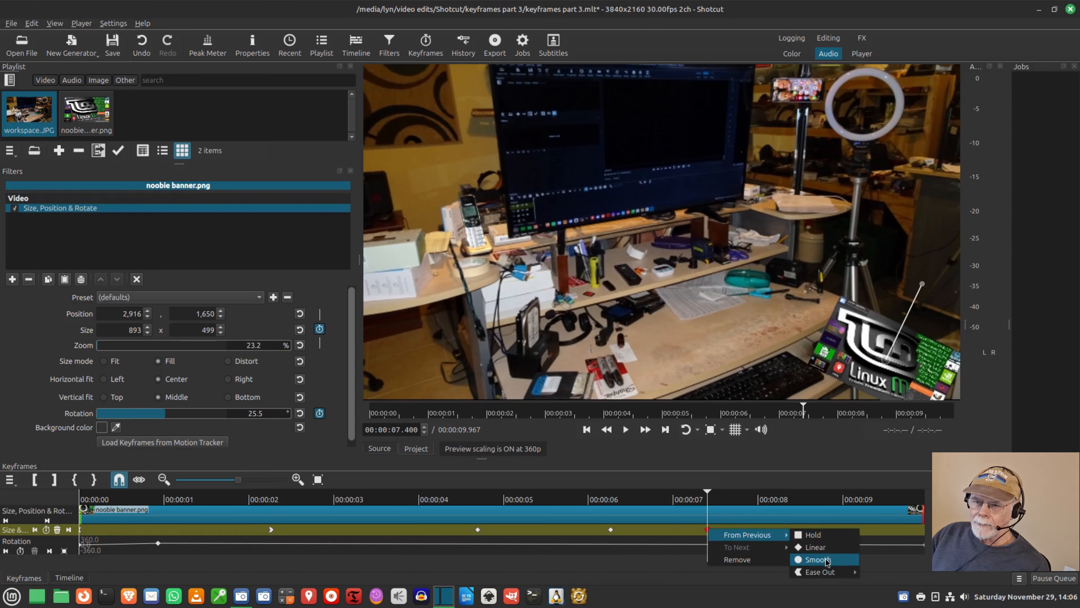
mouse_move(820, 576)
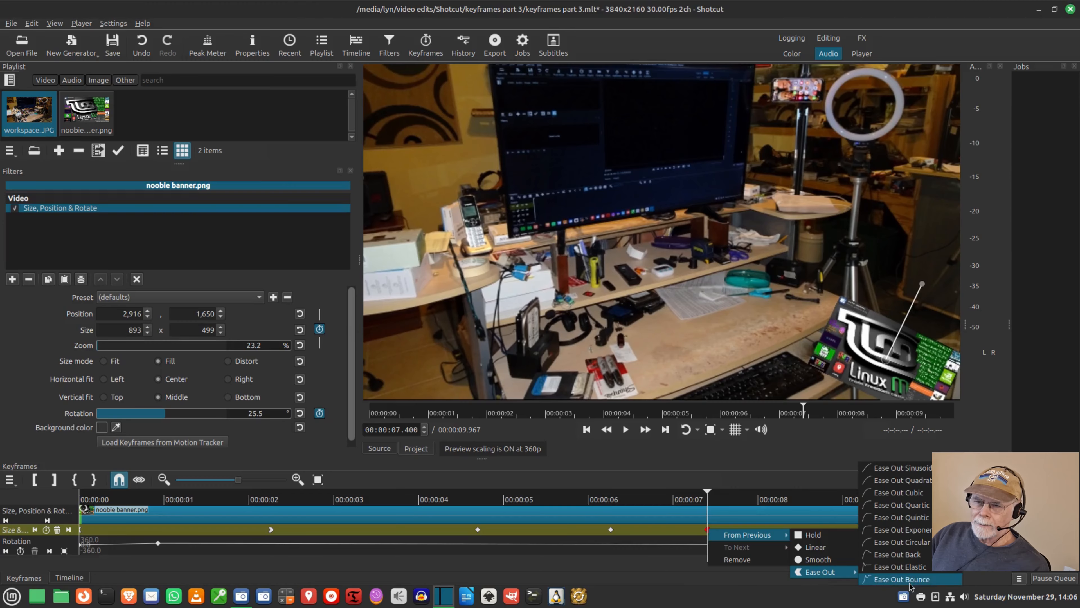
left_click(902, 578)
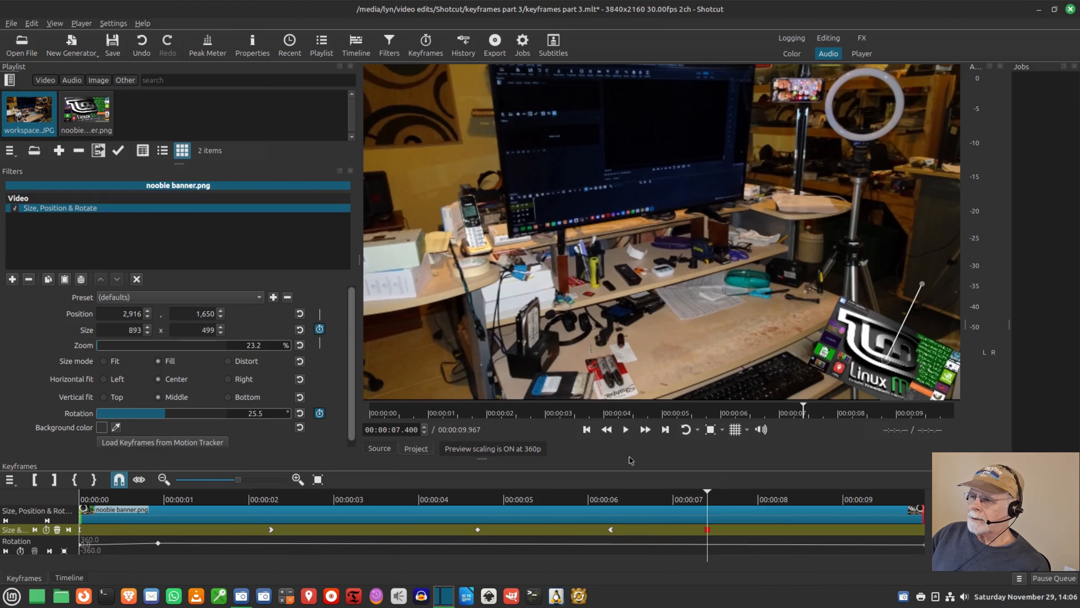
Play the banner animation from the project's start to review the elastic and bounce easing, and return to the beginning.
left_click(588, 430)
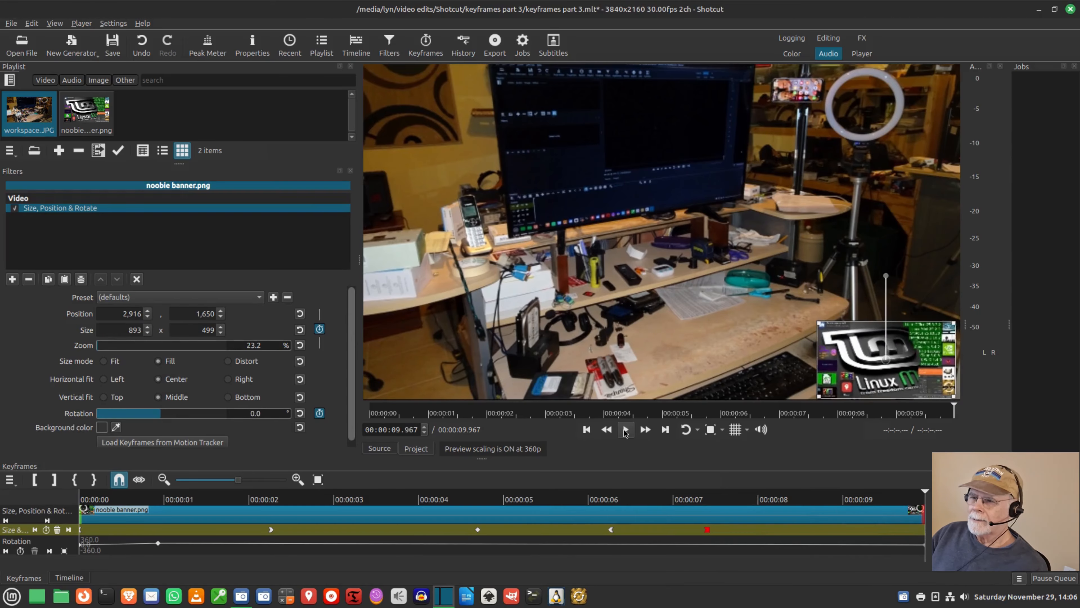
left_click(625, 430)
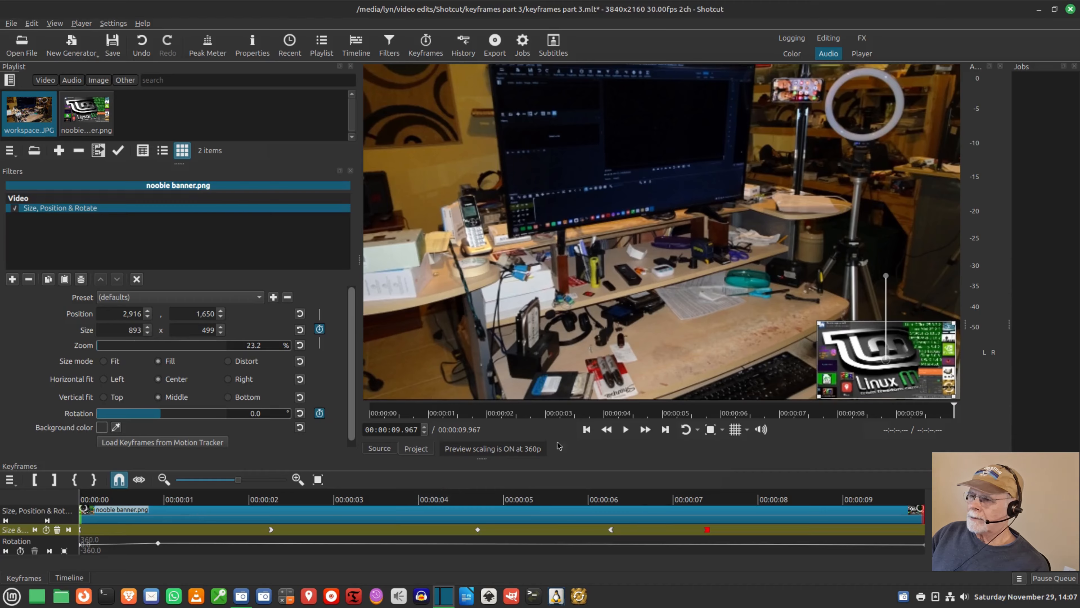
left_click(586, 430)
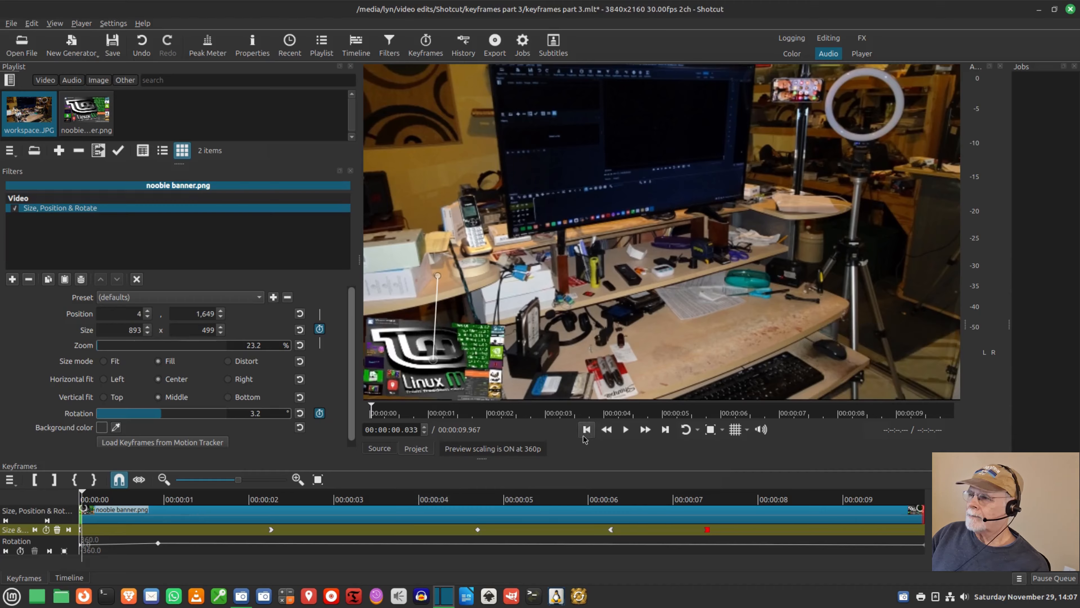
Check the rotation keyframes and set the rotation at the 00:00:04.700 keyframe to 0°.
left_click(267, 548)
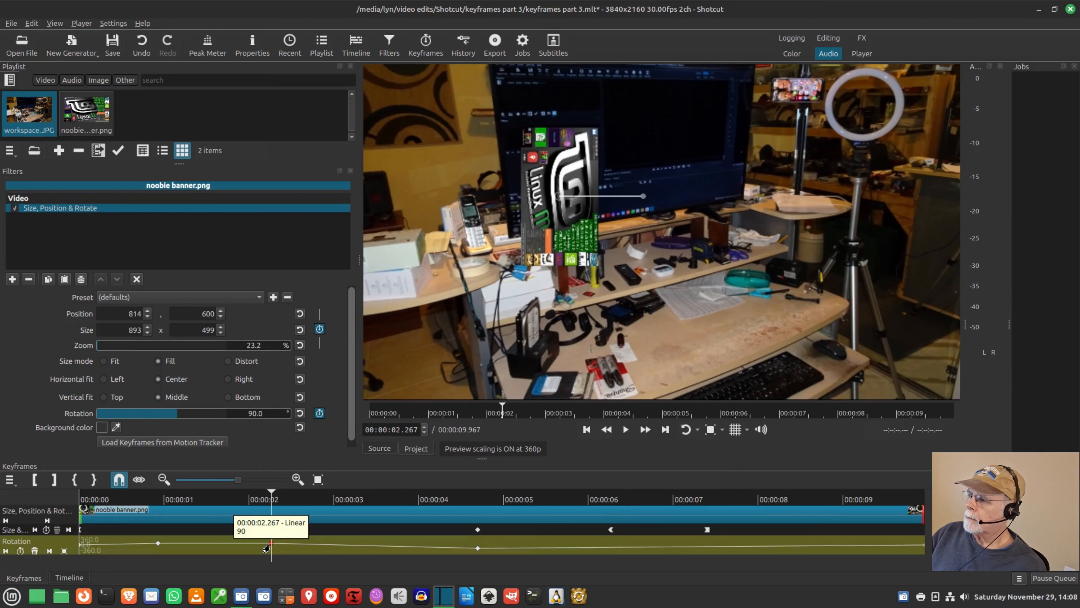
left_click(477, 549)
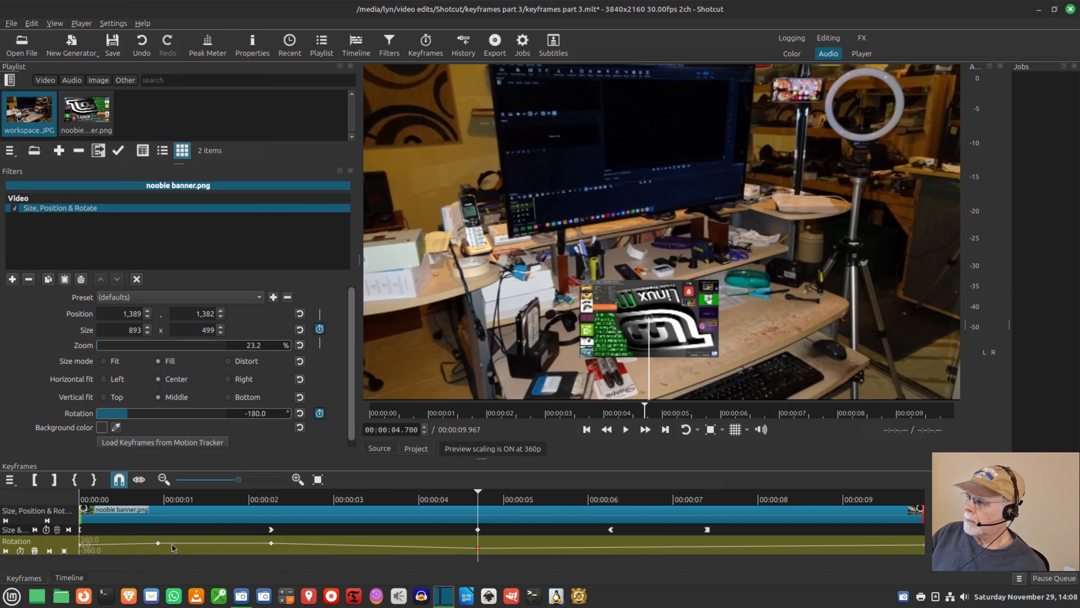
mouse_move(155, 545)
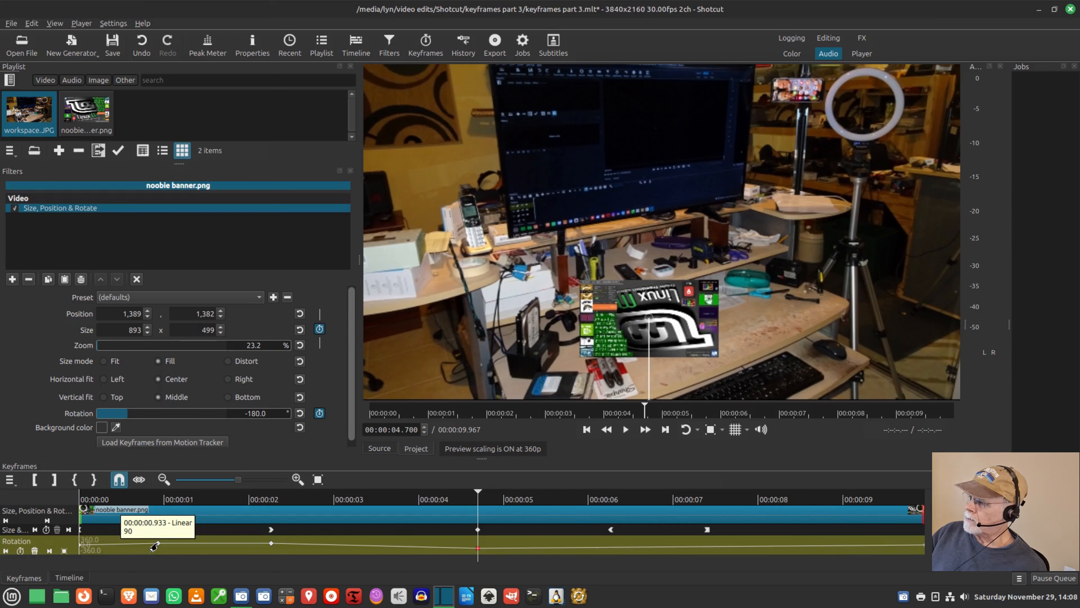
right_click(270, 545)
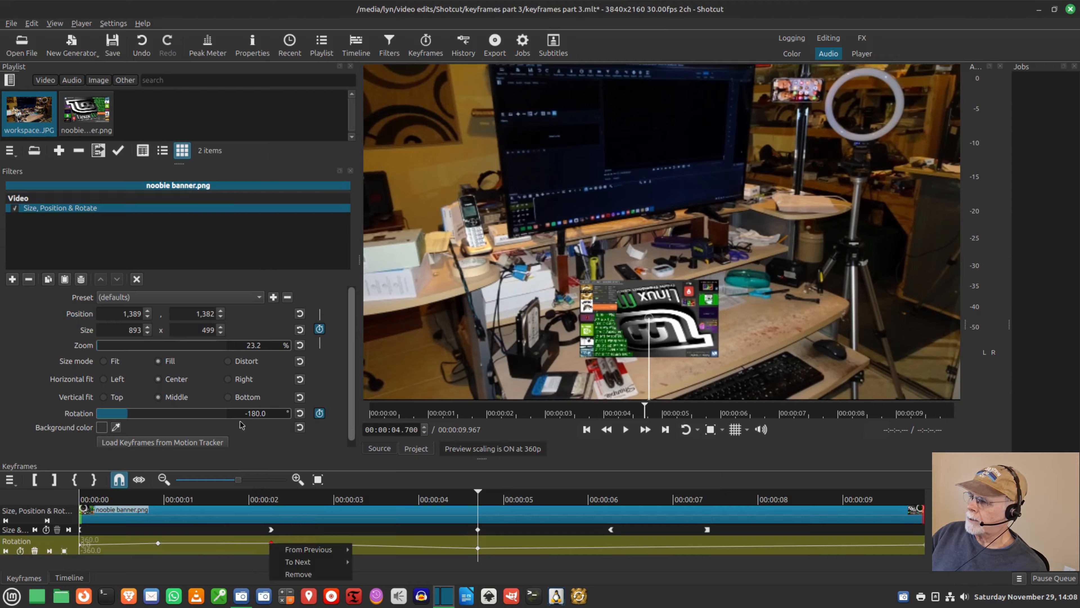
left_click(479, 548)
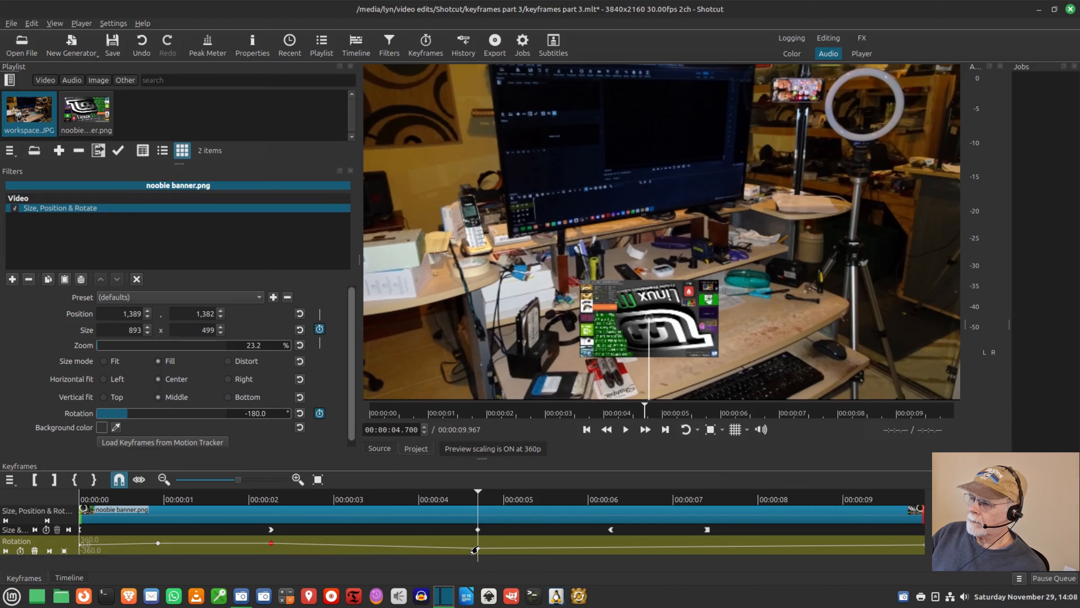
right_click(478, 549)
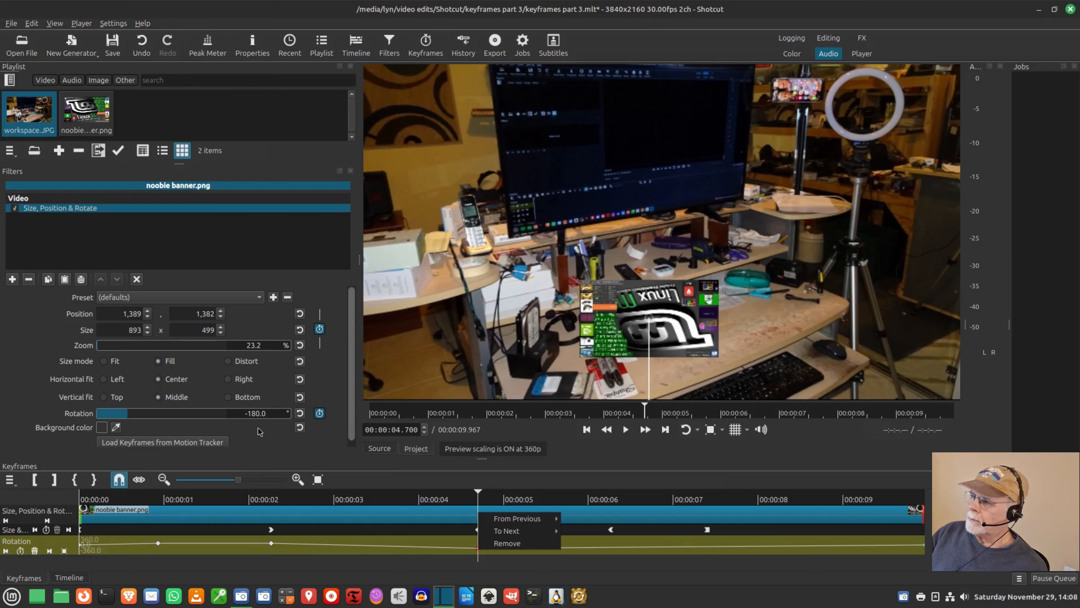
left_click(256, 407)
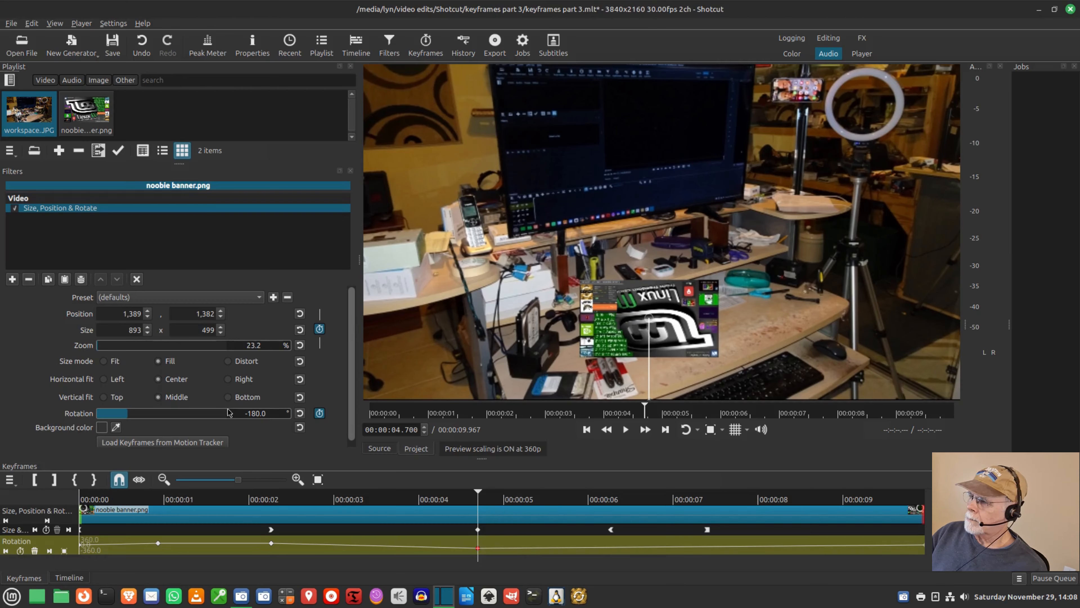
left_click_drag(268, 415, 228, 415)
type("0")
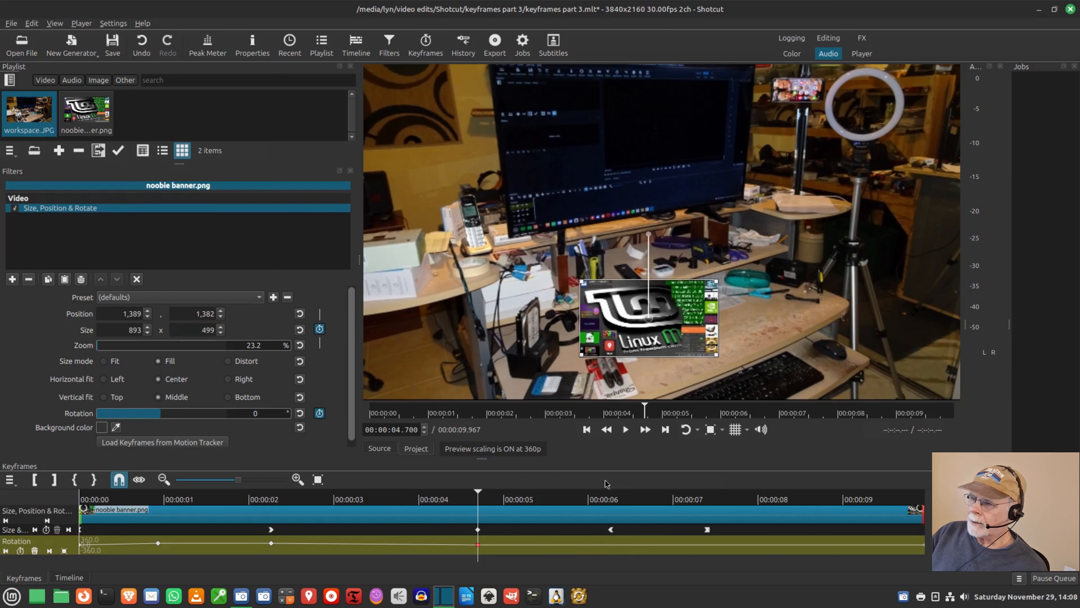
Play the animation from the beginning to review the changed rotation together with the eased movement.
left_click(587, 429)
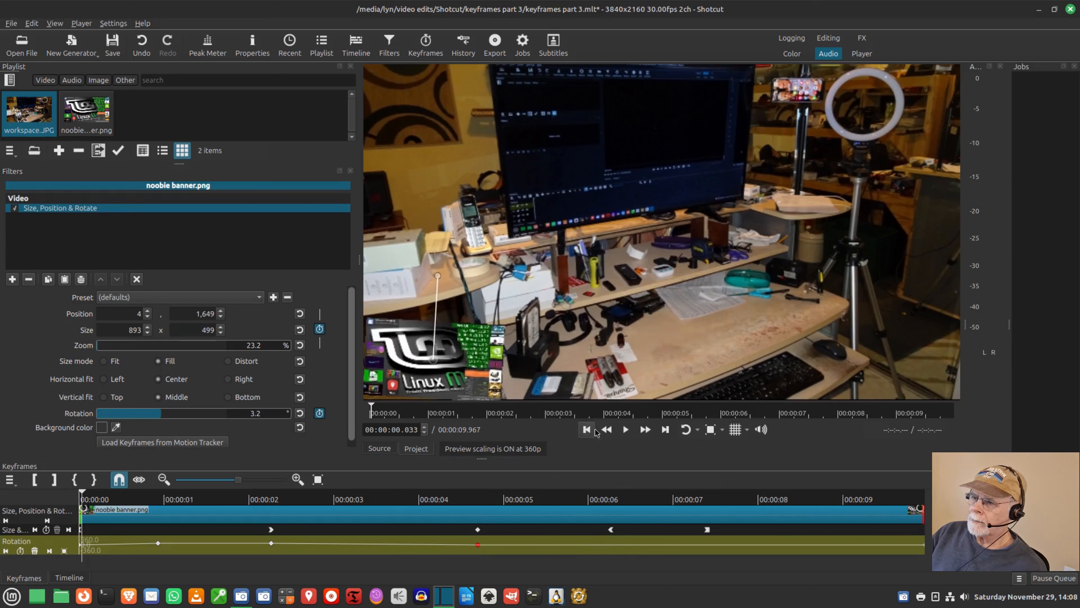
left_click(625, 430)
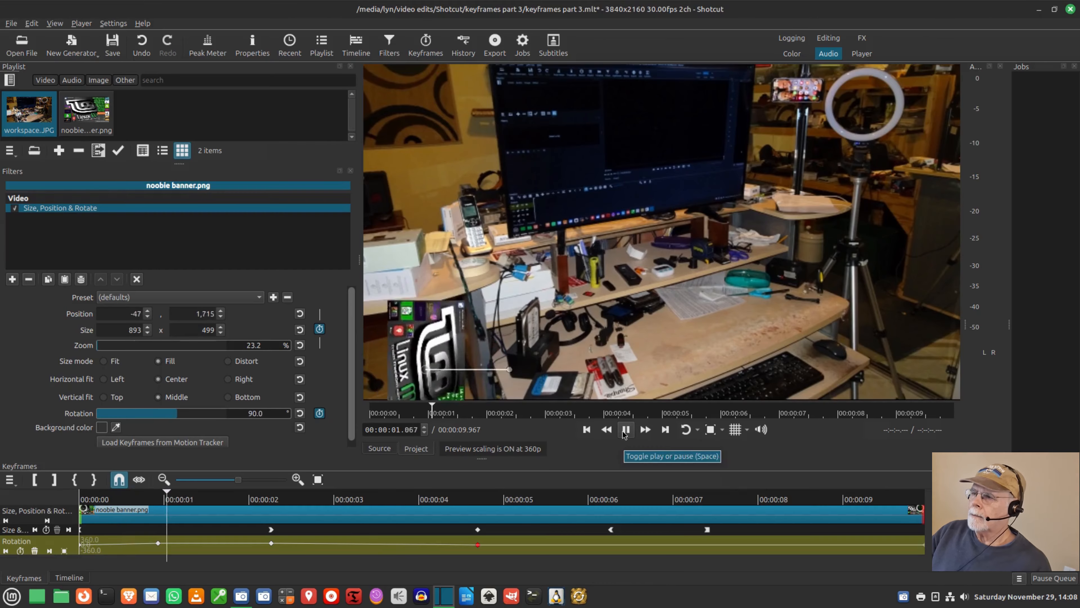